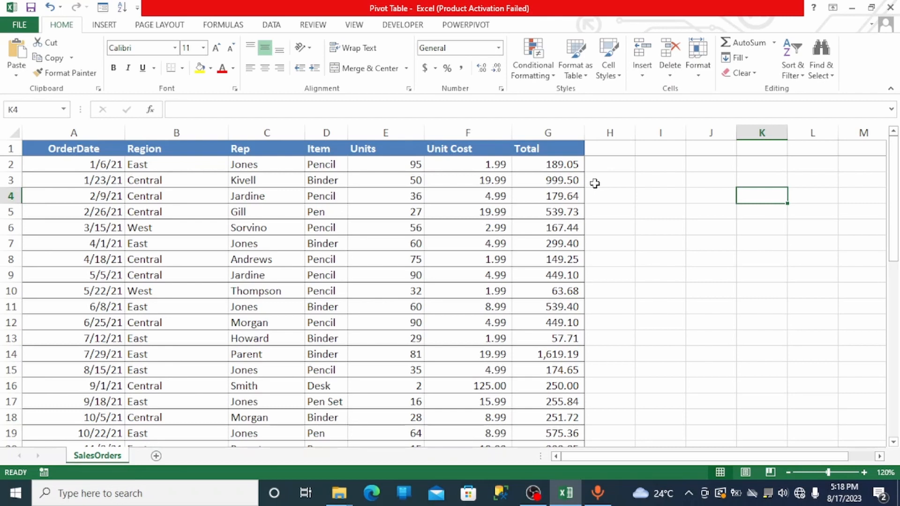
Try to generate recommended PivotTables using the entire SalesOrders sheet as the data range
{"action": "left_click", "coordinate": [107, 26]}
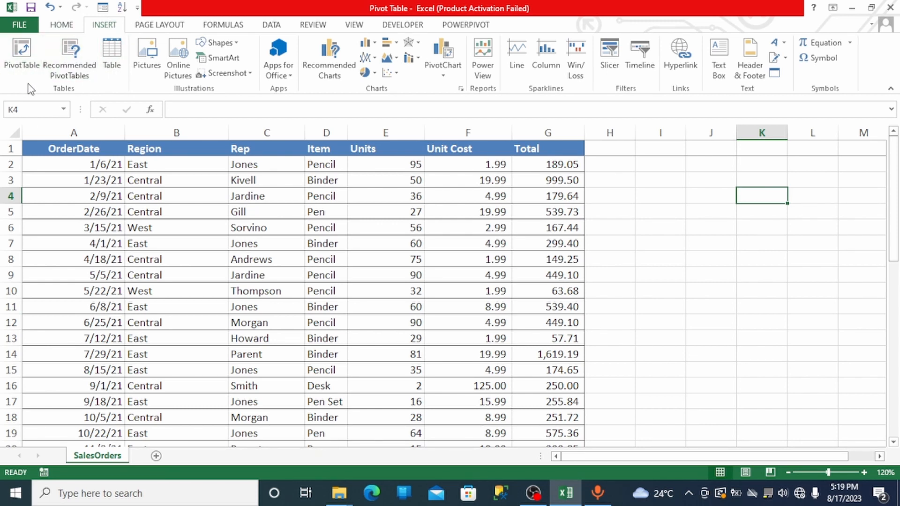
{"action": "left_click", "coordinate": [83, 77]}
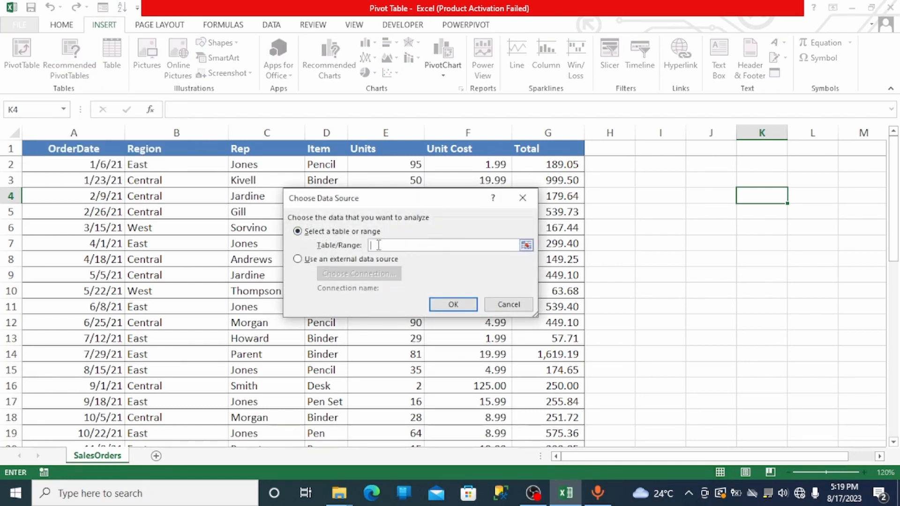
{"action": "left_click", "coordinate": [48, 166]}
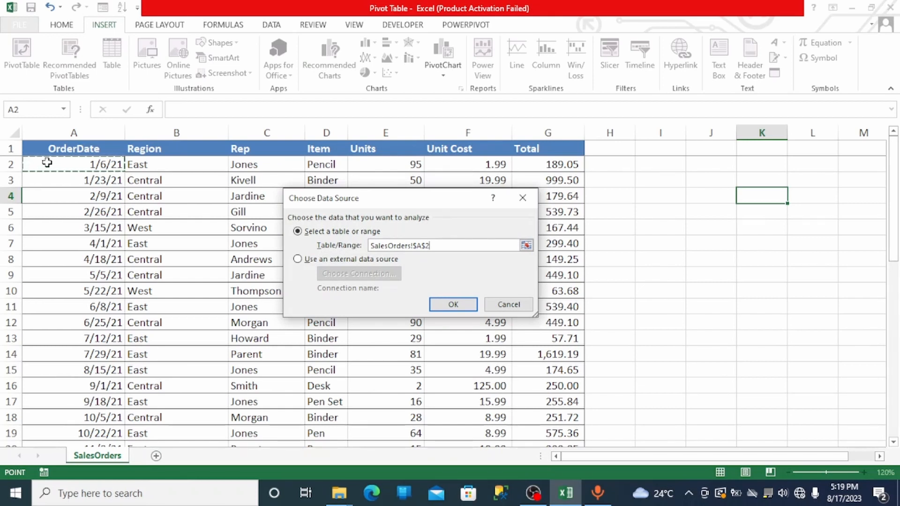
{"action": "left_click", "coordinate": [19, 135]}
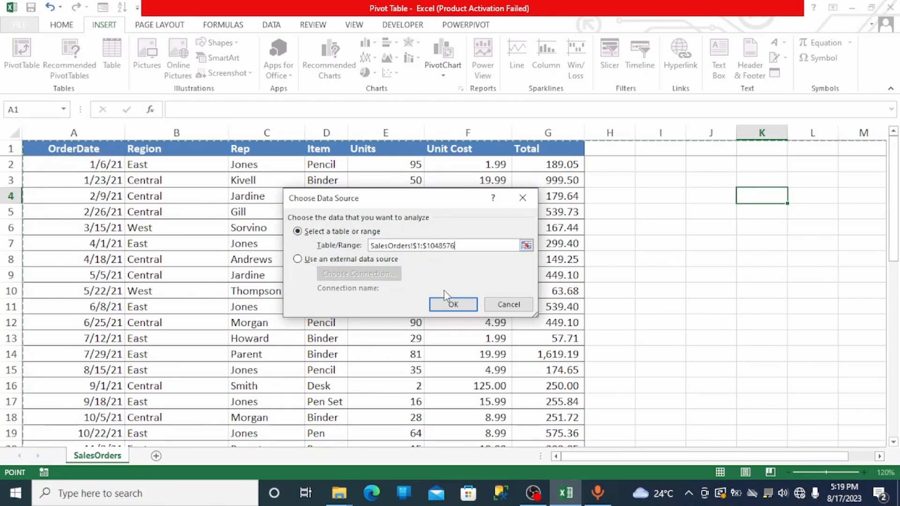
{"action": "left_click", "coordinate": [451, 305]}
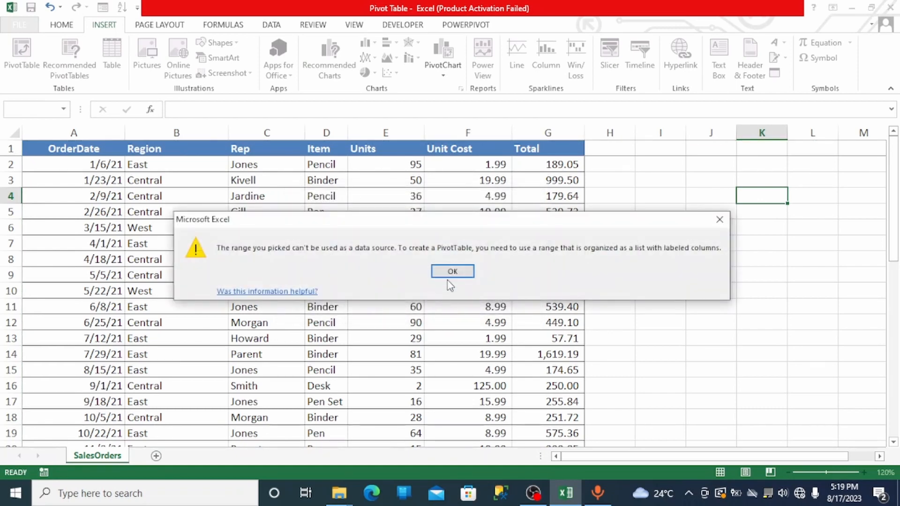
{"action": "left_click", "coordinate": [451, 272]}
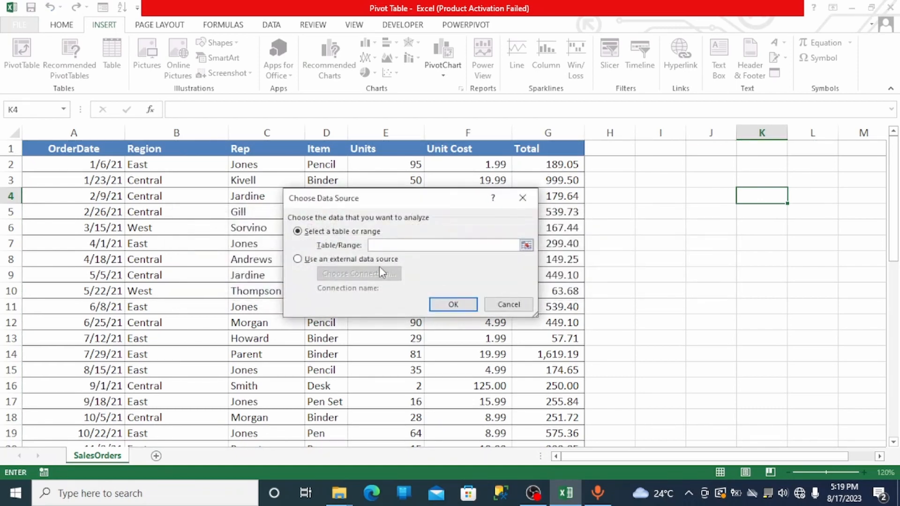
Examine the recommended PivotTable layouts for the full sales data in Table1 and close them without inserting one
{"action": "left_click_drag", "start_coordinate": [70, 169], "coordinate": [544, 165]}
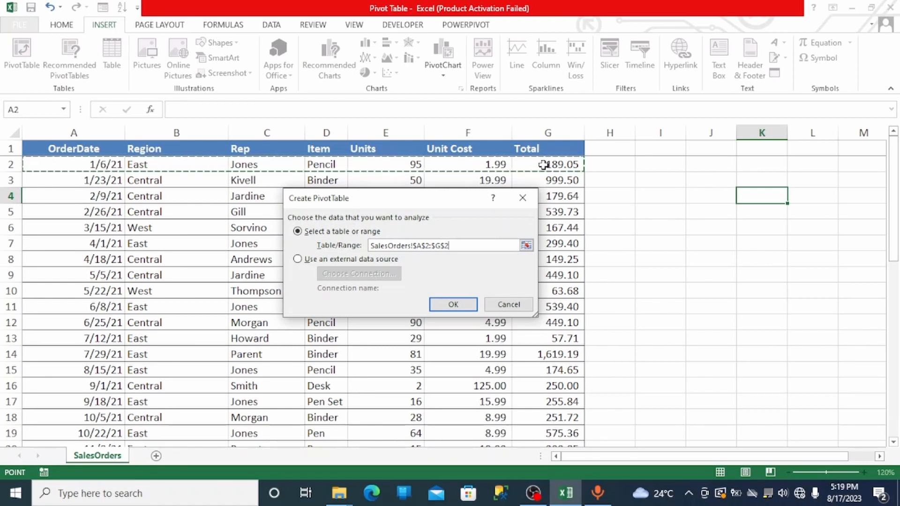
{"action": "key", "text": "ctrl+shift+Down"}
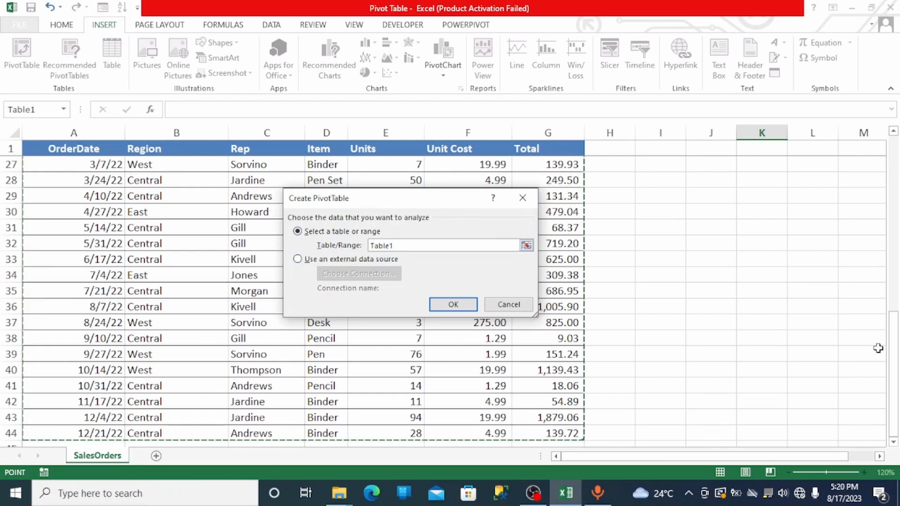
{"action": "left_click_drag", "start_coordinate": [894, 355], "coordinate": [894, 157]}
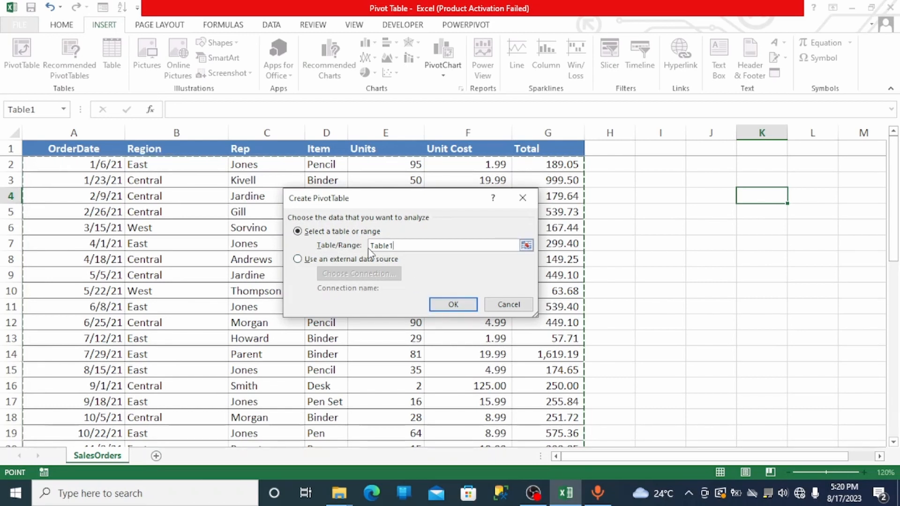
{"action": "left_click", "coordinate": [444, 307]}
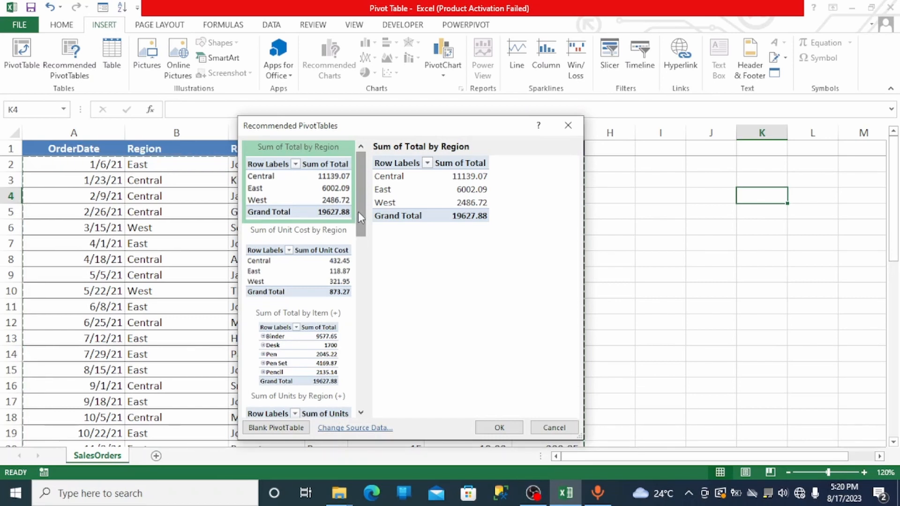
{"action": "left_click_drag", "start_coordinate": [358, 212], "coordinate": [358, 226]}
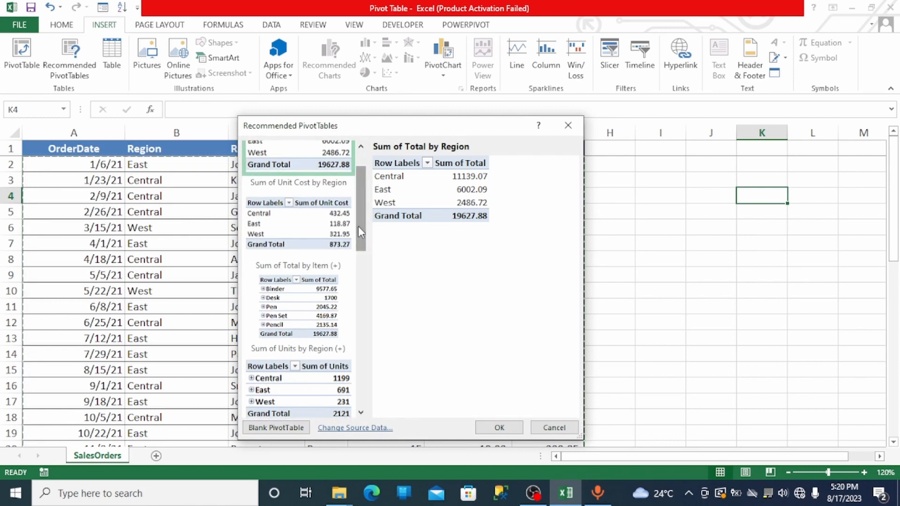
{"action": "left_click_drag", "start_coordinate": [358, 237], "coordinate": [356, 239]}
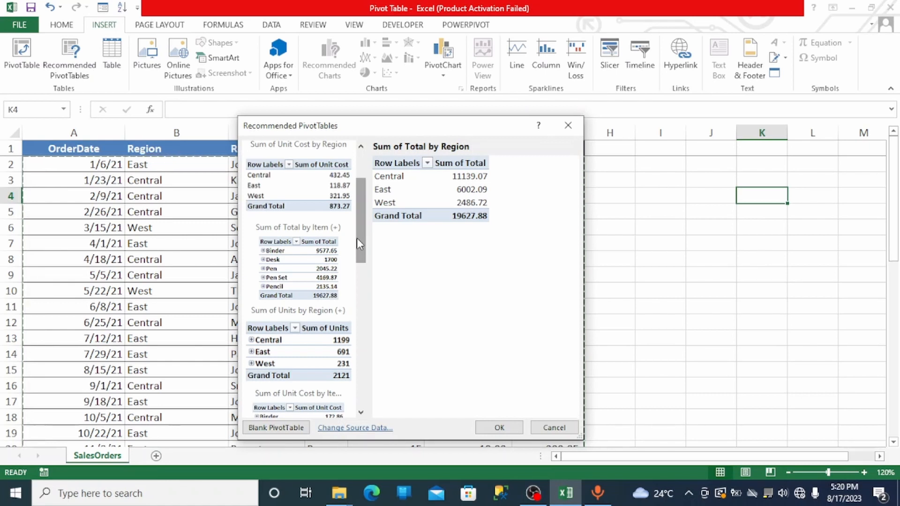
{"action": "left_click_drag", "start_coordinate": [357, 238], "coordinate": [371, 301]}
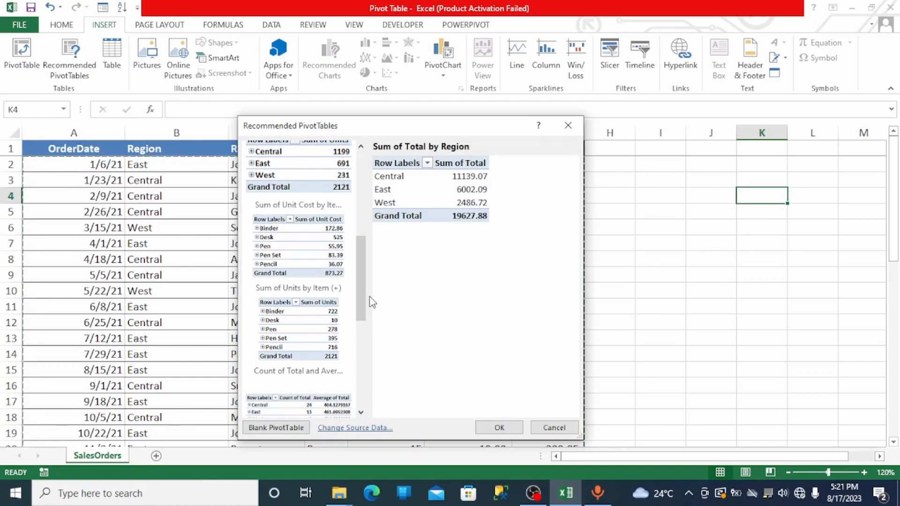
{"action": "left_click_drag", "start_coordinate": [361, 303], "coordinate": [365, 188]}
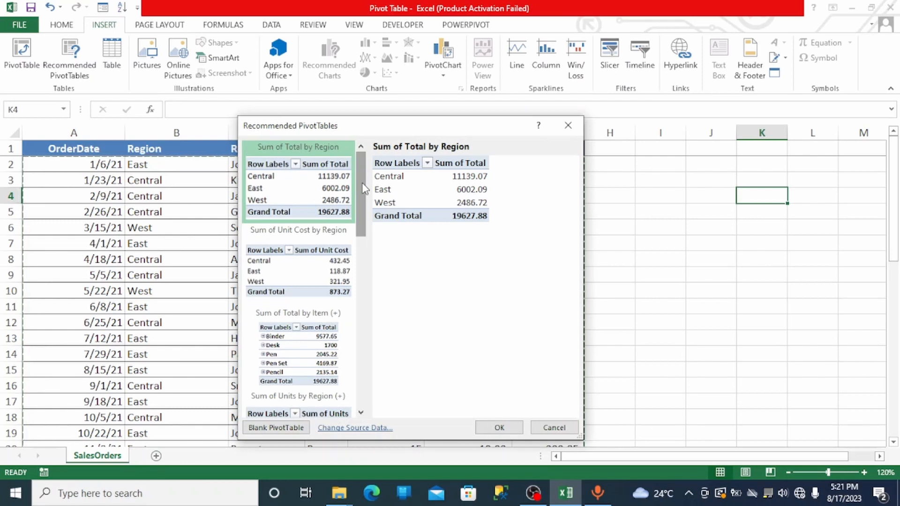
{"action": "left_click_drag", "start_coordinate": [365, 188], "coordinate": [363, 250]}
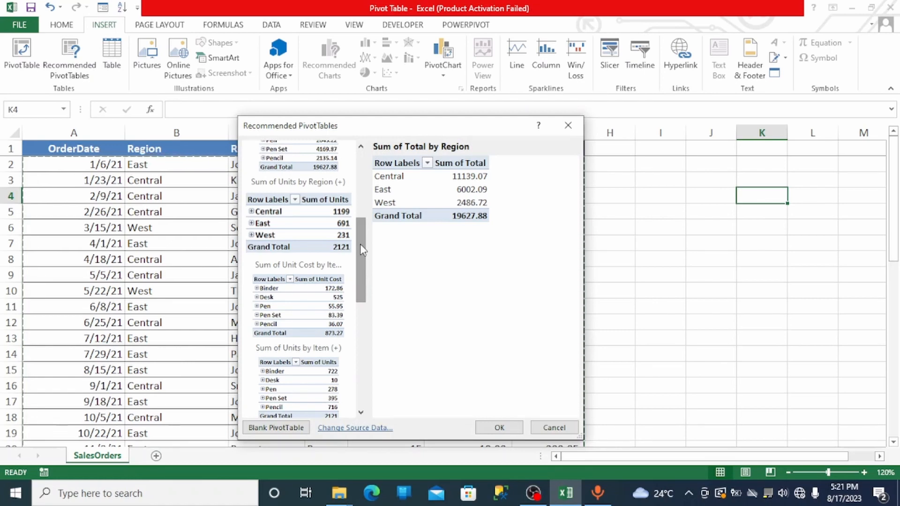
{"action": "left_click", "coordinate": [549, 429]}
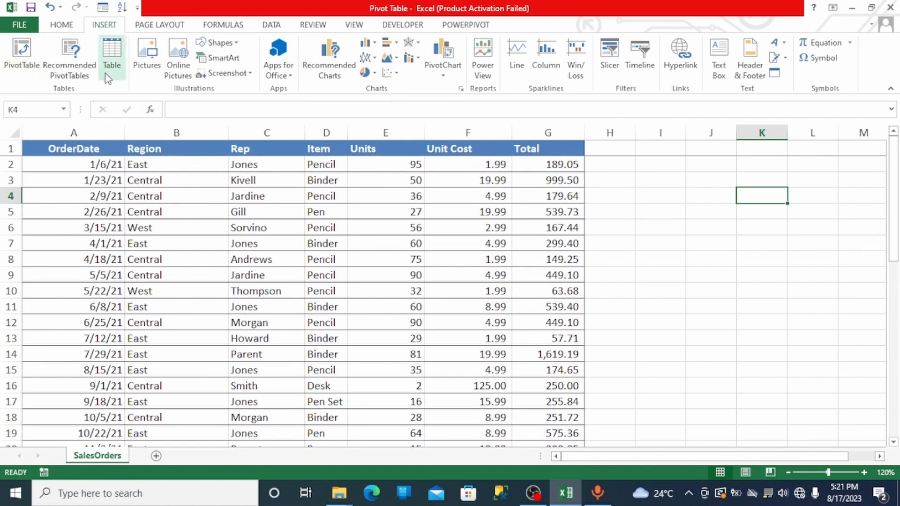
Create a blank PivotTable from all the sales data in Table1 and place it on a new worksheet
{"action": "left_click", "coordinate": [22, 70]}
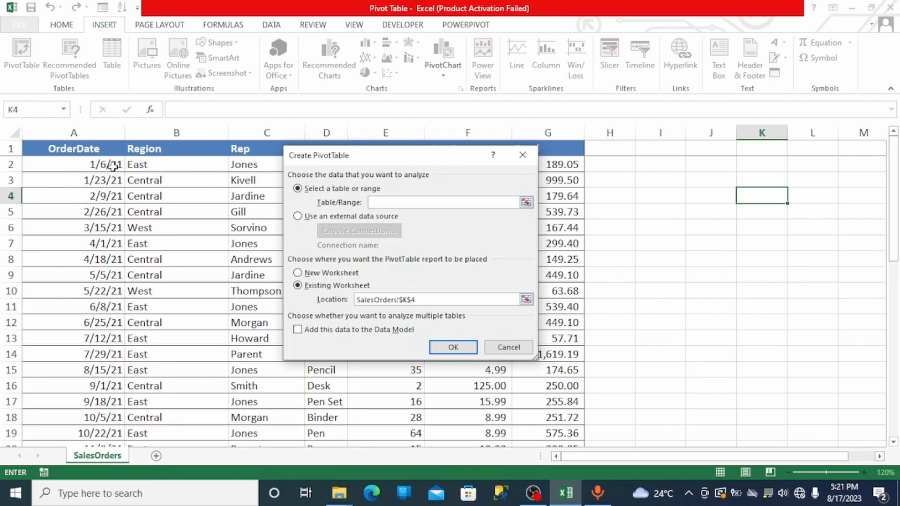
{"action": "left_click_drag", "start_coordinate": [89, 165], "coordinate": [563, 163]}
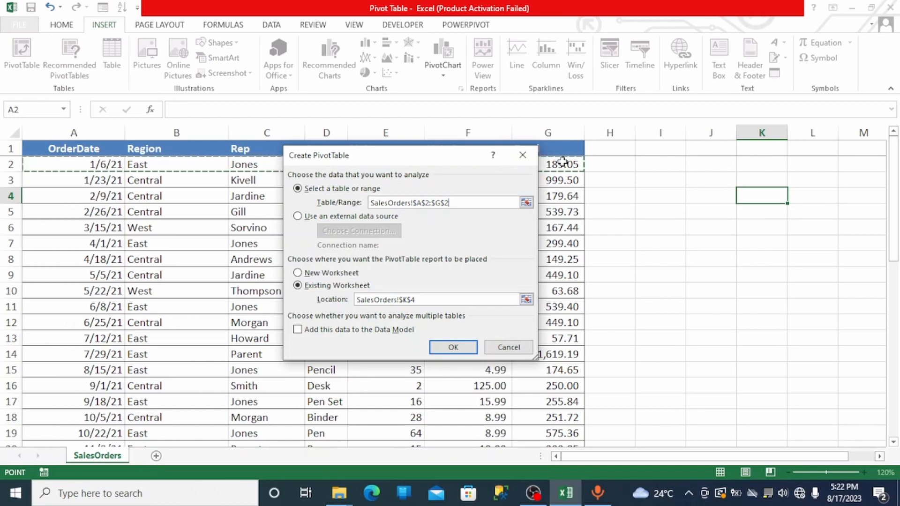
{"action": "key", "text": "ctrl+shift+Down"}
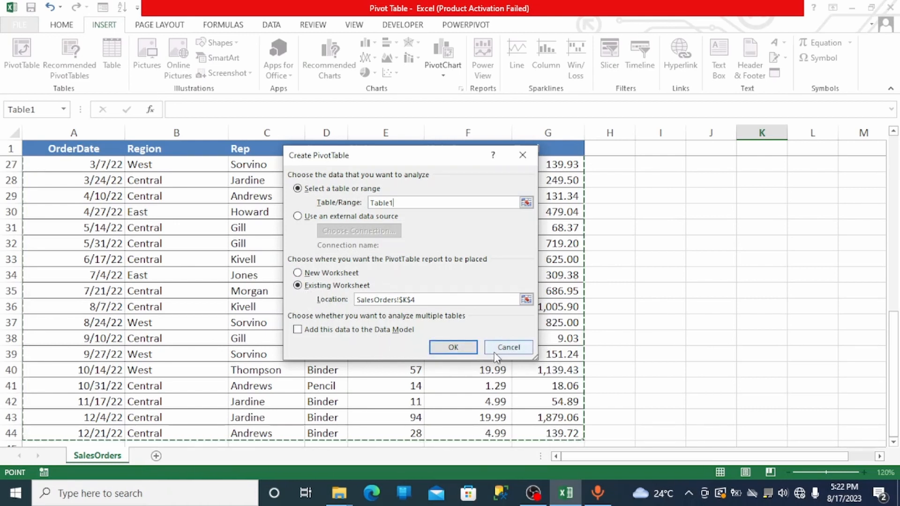
{"action": "left_click", "coordinate": [298, 274]}
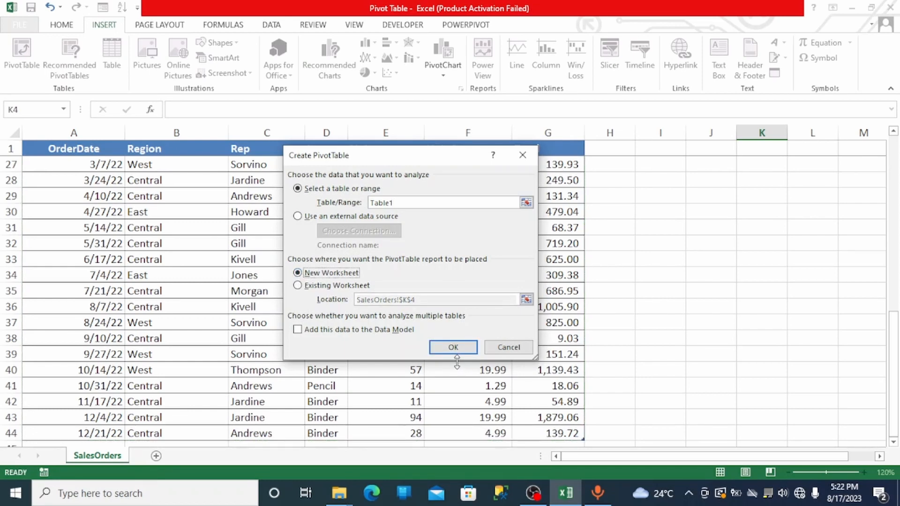
{"action": "left_click", "coordinate": [453, 349]}
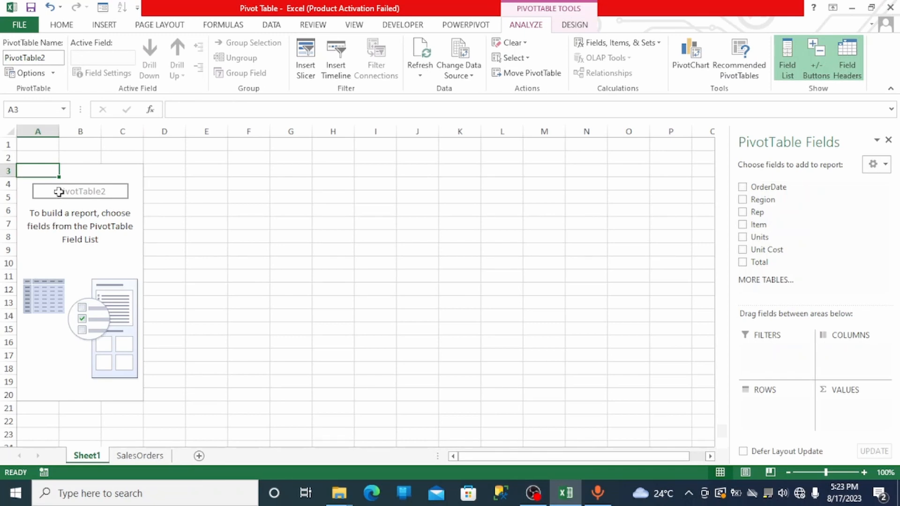
Rename the new PivotTable as Sales
{"action": "left_click", "coordinate": [50, 57]}
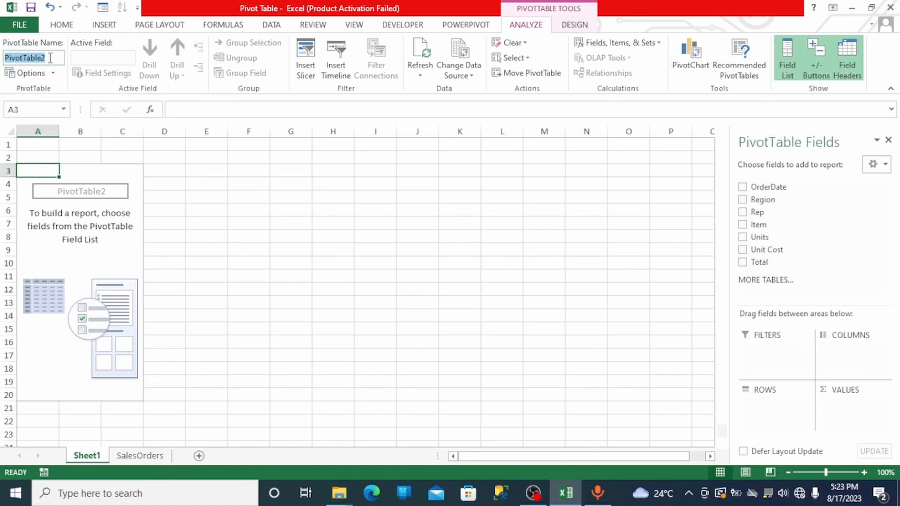
{"action": "key", "text": "BackSpace"}
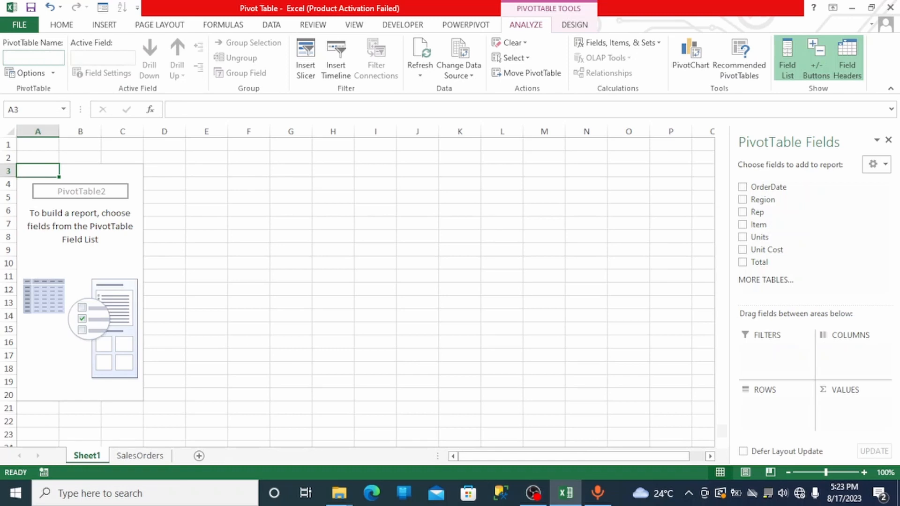
{"action": "type", "text": "Sales"}
{"action": "left_click", "coordinate": [49, 213]}
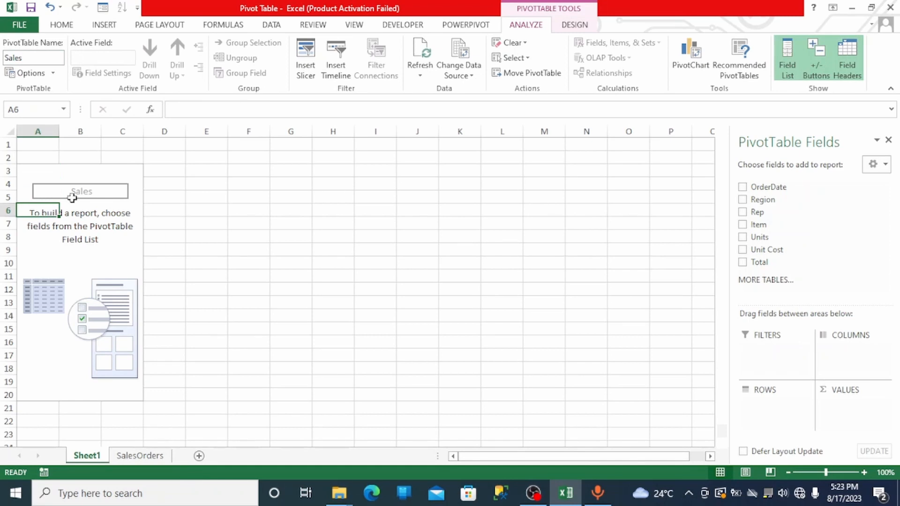
Rename Sheet1 as Pivot Table and move it after the SalesOrders sheet
{"action": "double_click", "coordinate": [100, 456]}
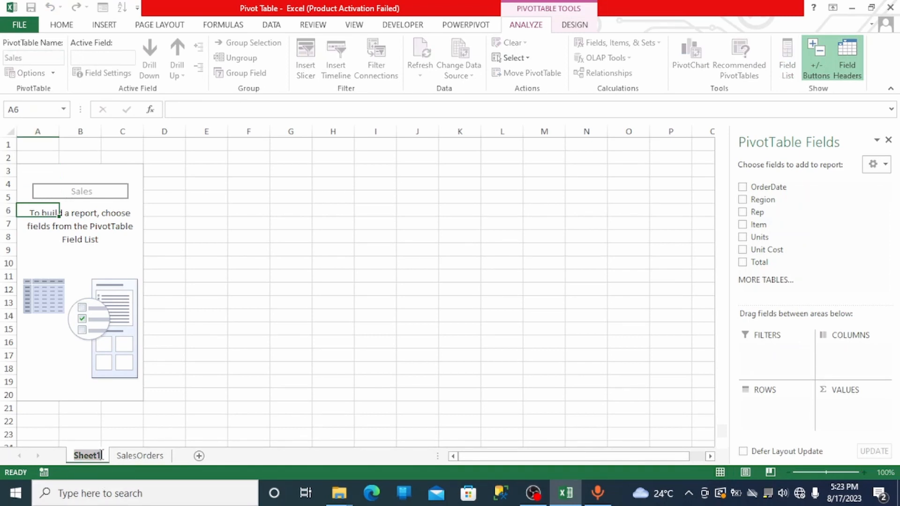
{"action": "key", "text": "BackSpace"}
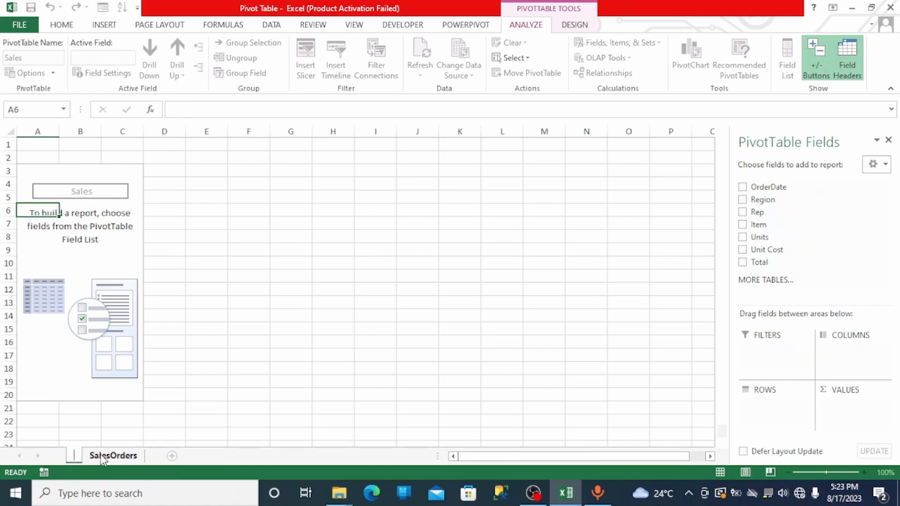
{"action": "type", "text": "Pivot Ta"}
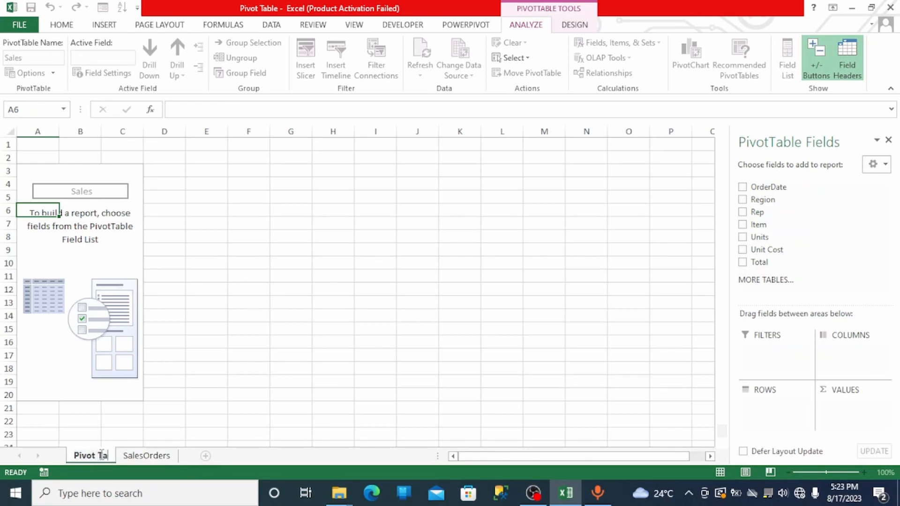
{"action": "type", "text": "ble"}
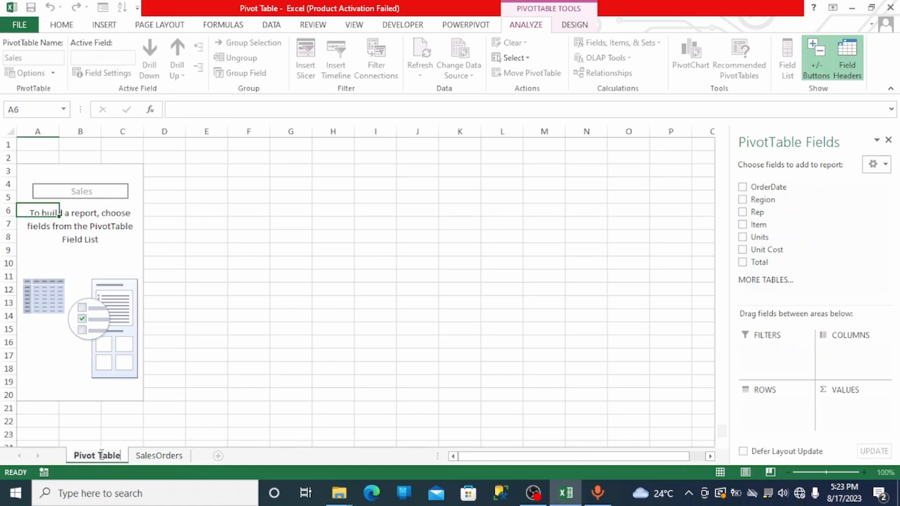
{"action": "key", "text": "Return"}
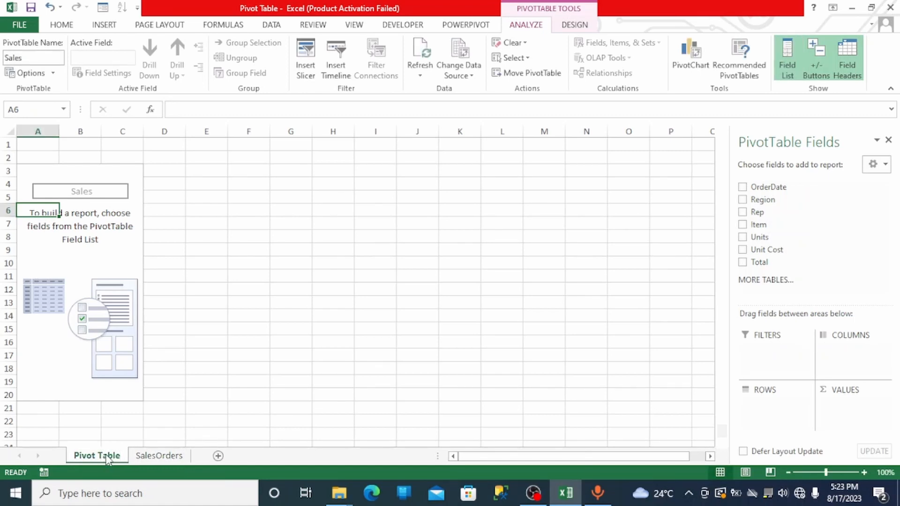
{"action": "left_click_drag", "start_coordinate": [107, 459], "coordinate": [196, 465]}
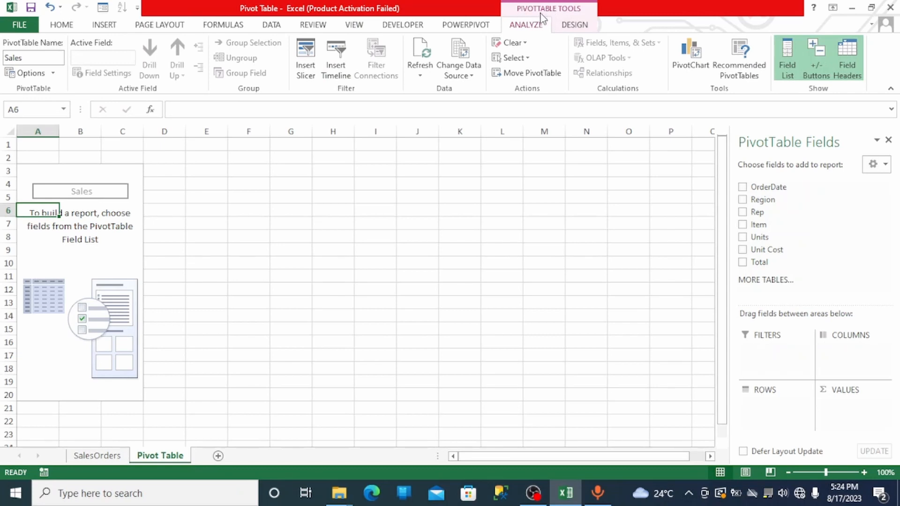
{"action": "left_click", "coordinate": [568, 30]}
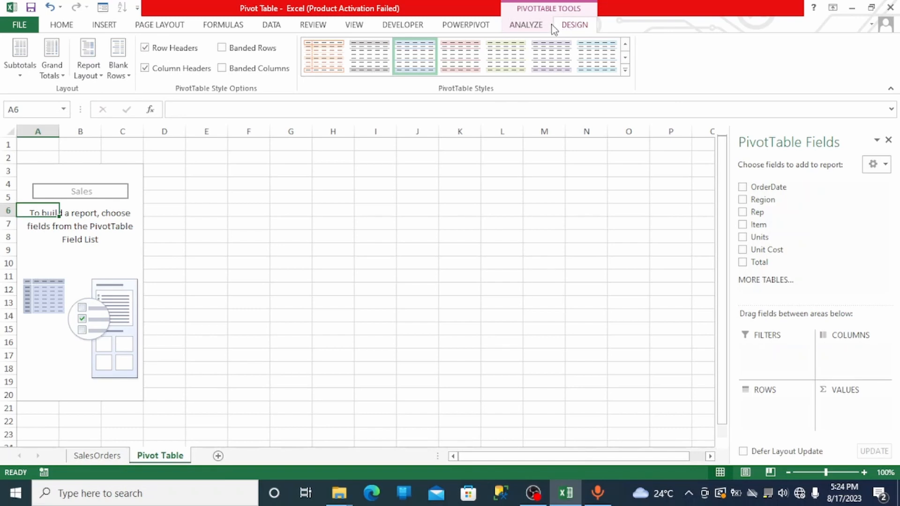
{"action": "left_click", "coordinate": [538, 27]}
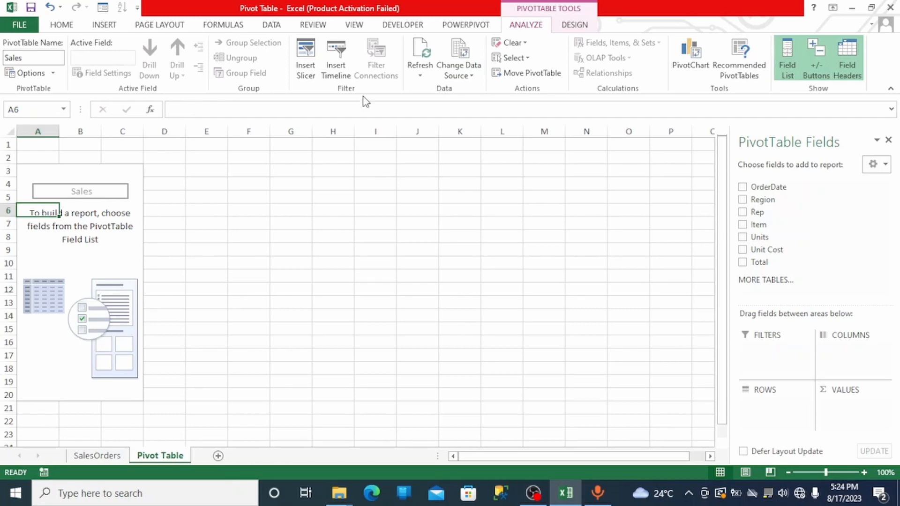
{"action": "left_click", "coordinate": [101, 457]}
{"action": "left_click", "coordinate": [158, 457]}
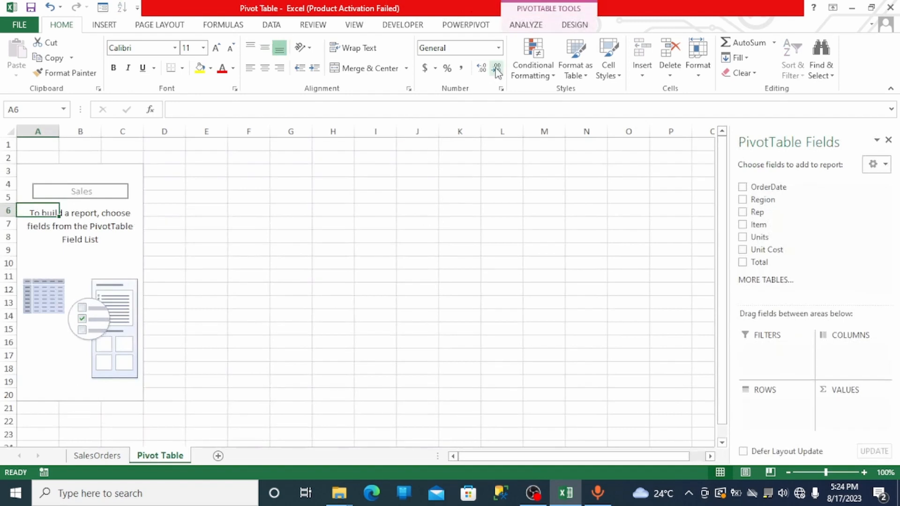
{"action": "left_click", "coordinate": [103, 203]}
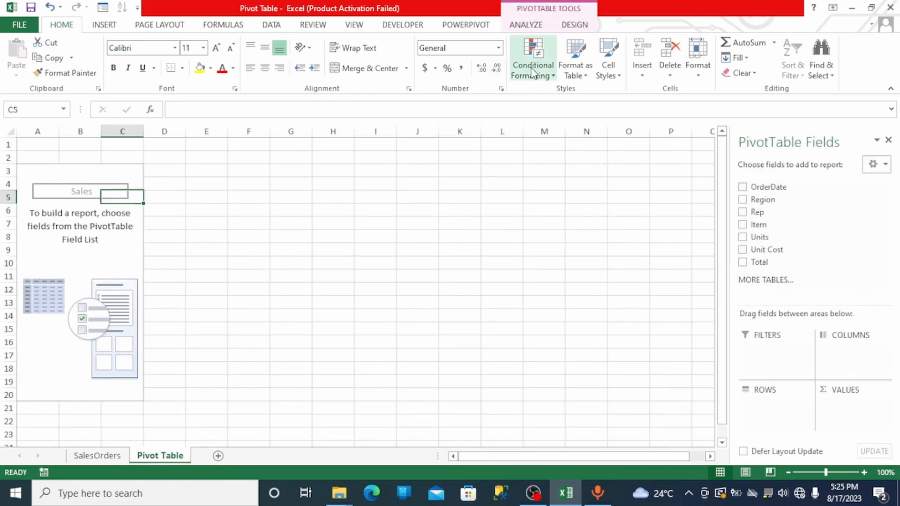
{"action": "left_click", "coordinate": [527, 26]}
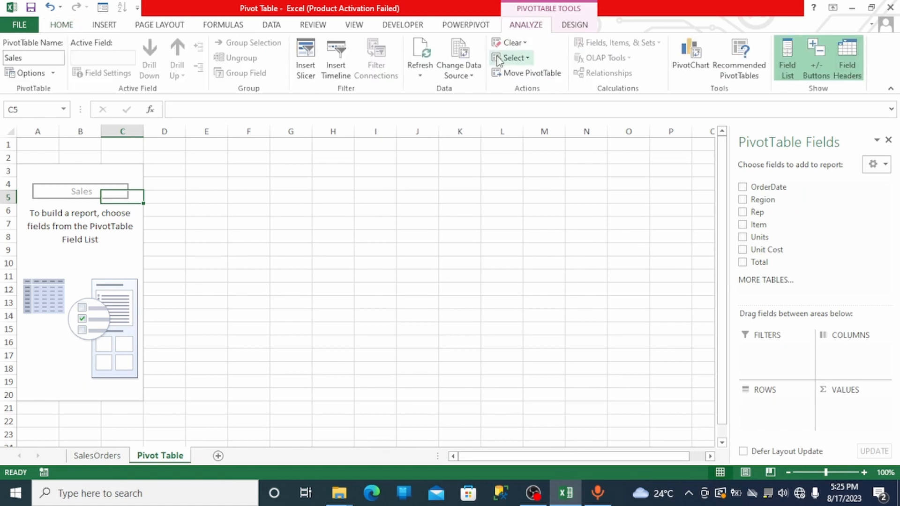
Lay out the Sales PivotTable with Region as the row labels and the count of Item as the values
{"action": "left_click", "coordinate": [422, 77]}
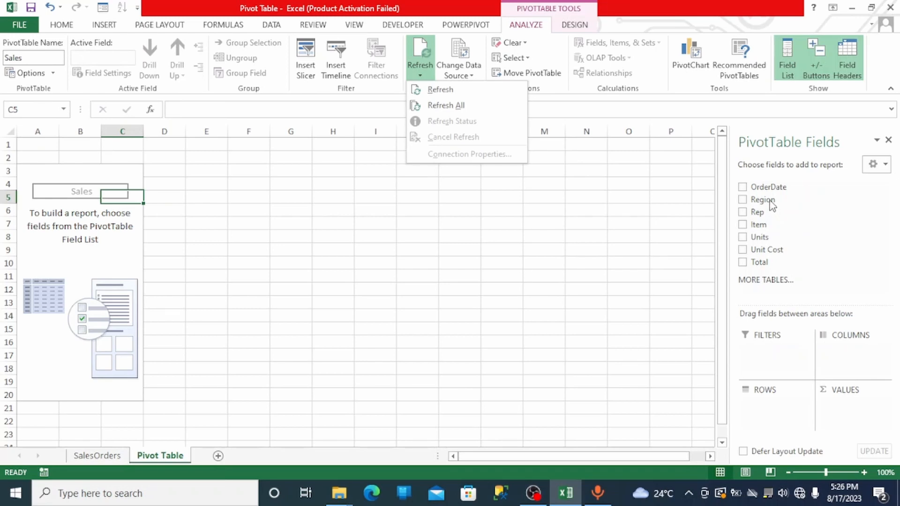
{"action": "left_click_drag", "start_coordinate": [771, 206], "coordinate": [764, 403]}
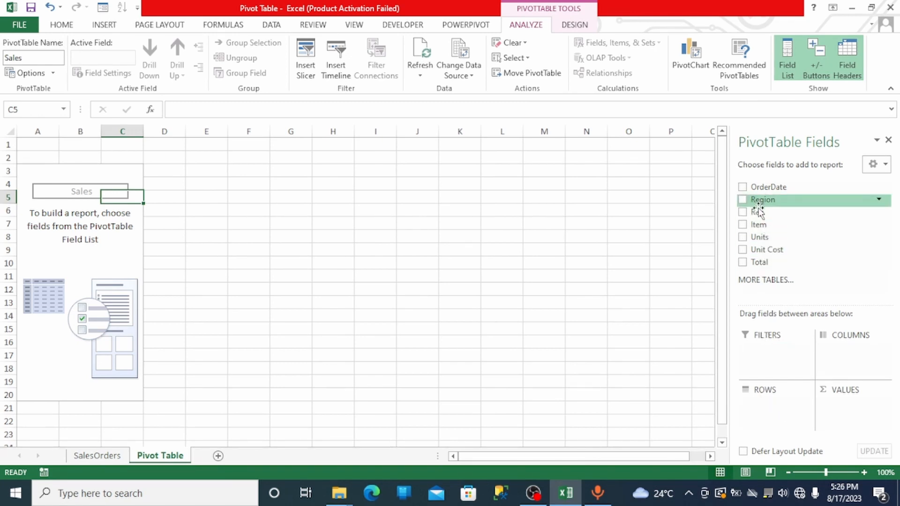
{"action": "left_click_drag", "start_coordinate": [759, 201], "coordinate": [766, 407]}
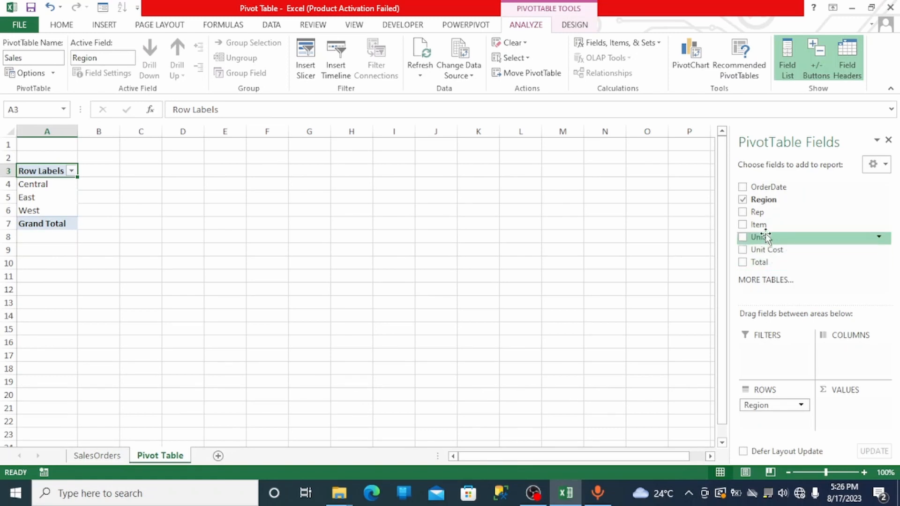
{"action": "left_click_drag", "start_coordinate": [764, 230], "coordinate": [835, 400]}
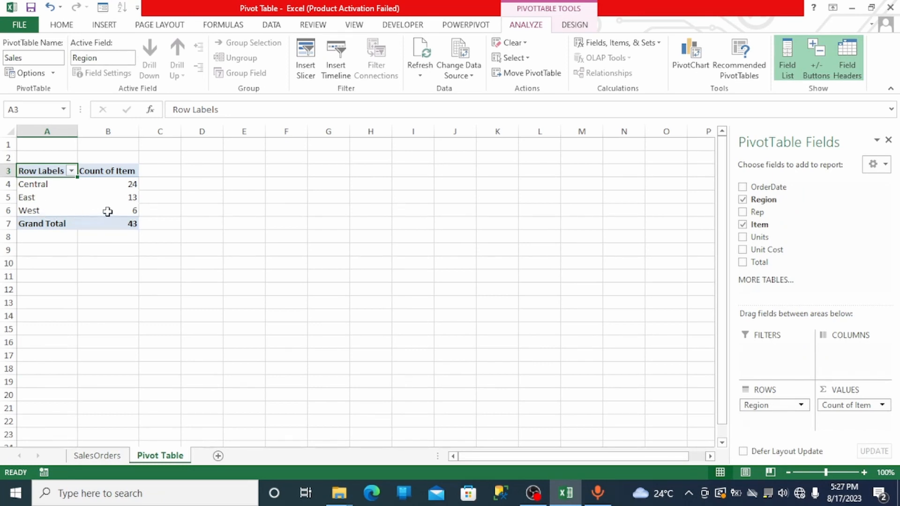
{"action": "mouse_move", "coordinate": [100, 183]}
{"action": "mouse_move", "coordinate": [117, 207]}
{"action": "mouse_move", "coordinate": [130, 227]}
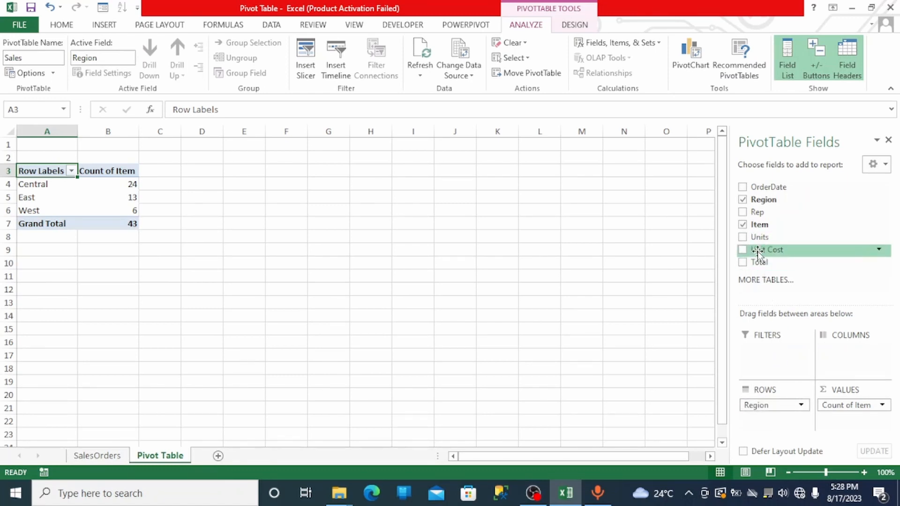
Add the sum of Unit Cost to the PivotTable values and remove that field again
{"action": "left_click_drag", "start_coordinate": [758, 252], "coordinate": [841, 420]}
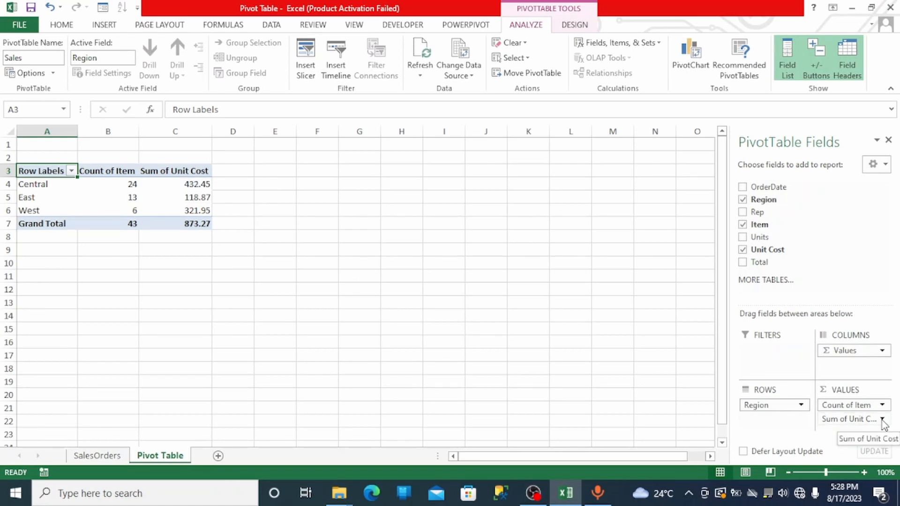
{"action": "left_click", "coordinate": [882, 420]}
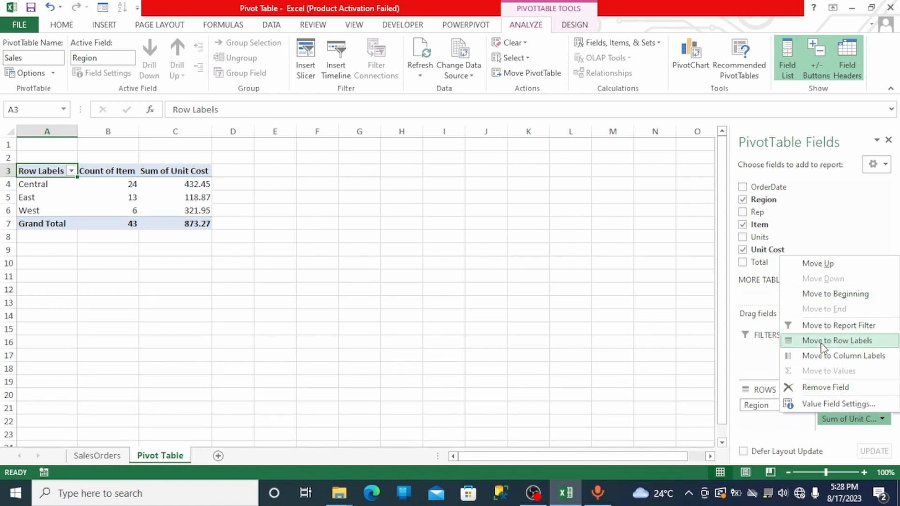
{"action": "left_click", "coordinate": [839, 389]}
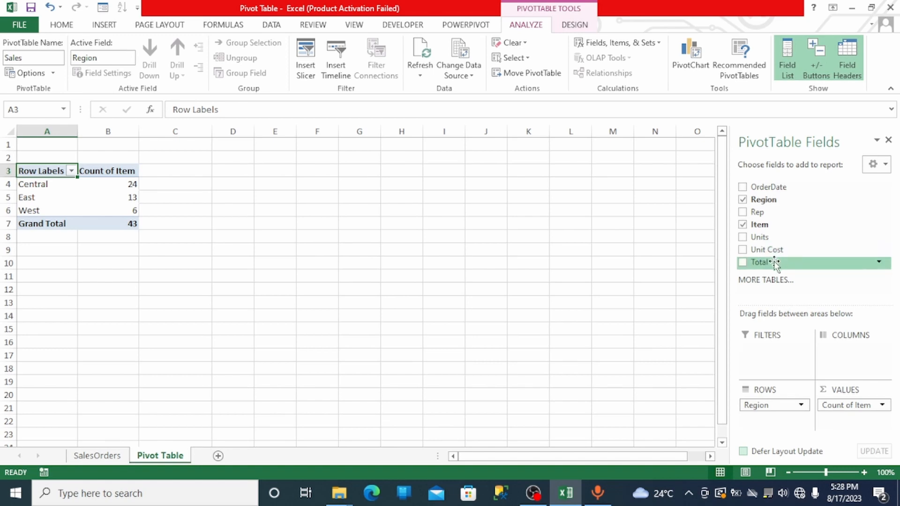
Add the sum of Total to the PivotTable values and display the Central region's total without decimal places
{"action": "left_click_drag", "start_coordinate": [775, 265], "coordinate": [837, 425]}
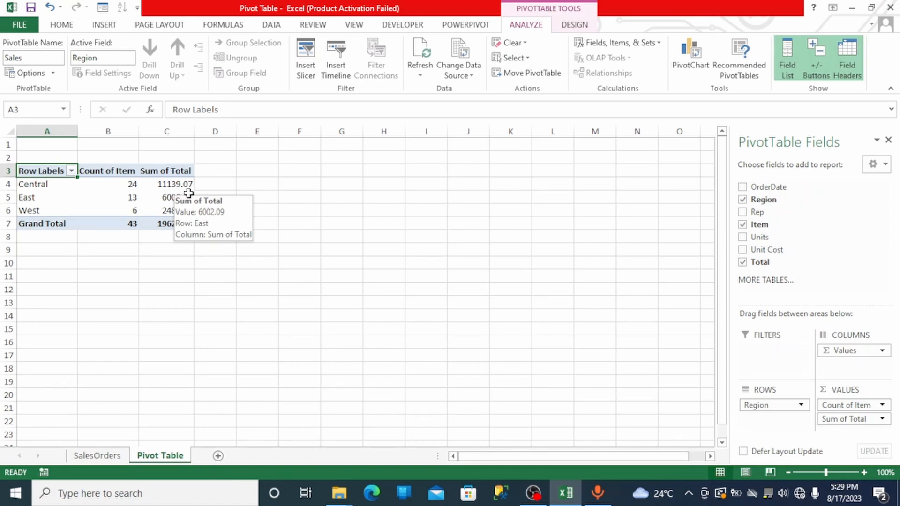
{"action": "left_click", "coordinate": [173, 173]}
{"action": "left_click", "coordinate": [165, 187]}
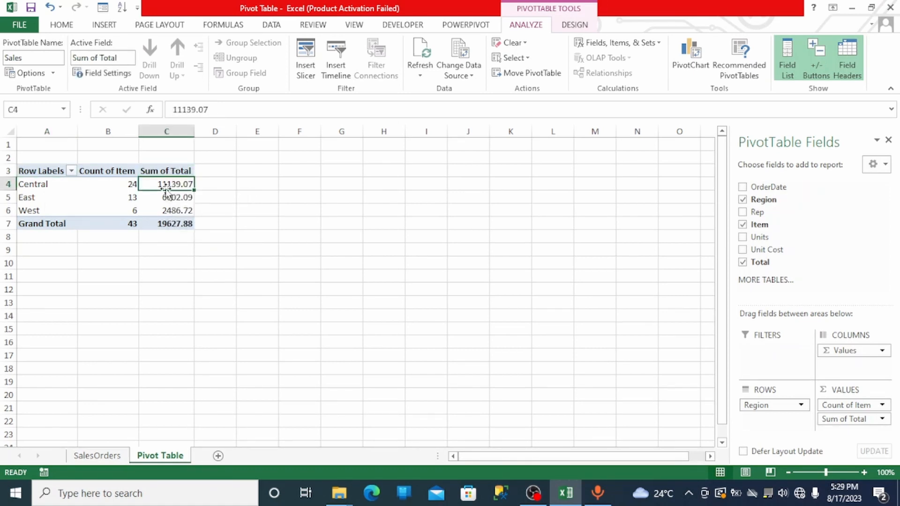
{"action": "left_click", "coordinate": [65, 26]}
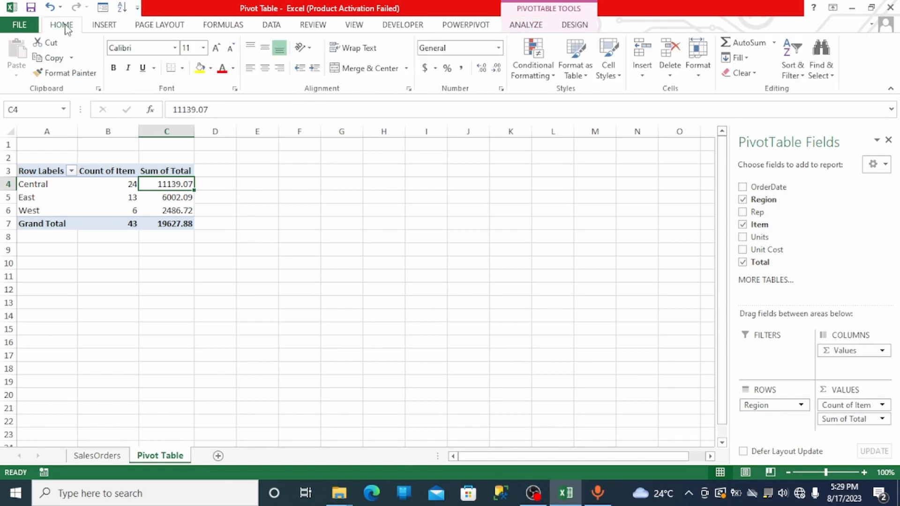
{"action": "left_click", "coordinate": [498, 69]}
{"action": "left_click", "coordinate": [497, 68]}
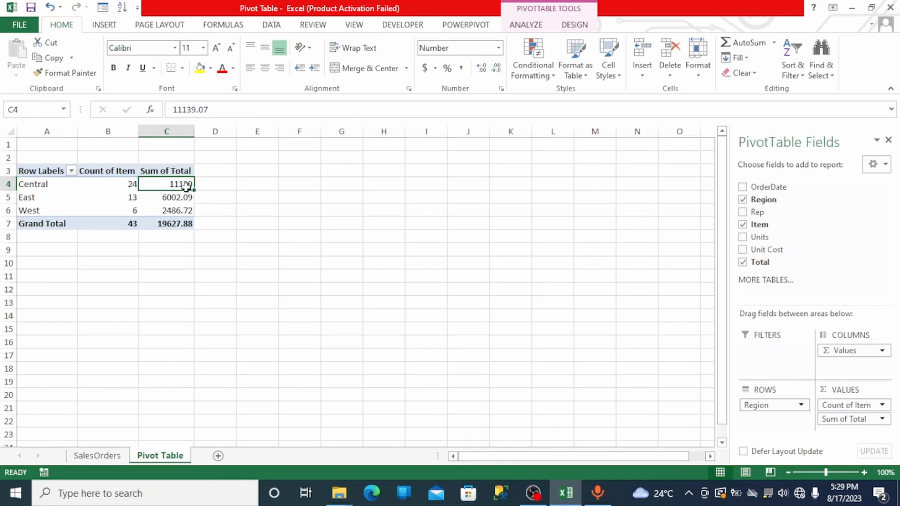
Display the Sum of Total figures for the West and East regions without decimal places
{"action": "left_click_drag", "start_coordinate": [186, 186], "coordinate": [186, 223]}
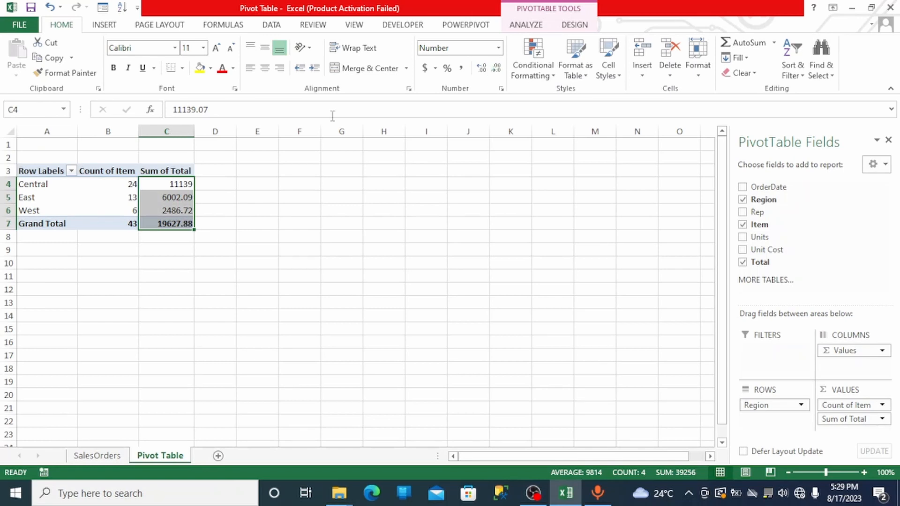
{"action": "left_click", "coordinate": [209, 184]}
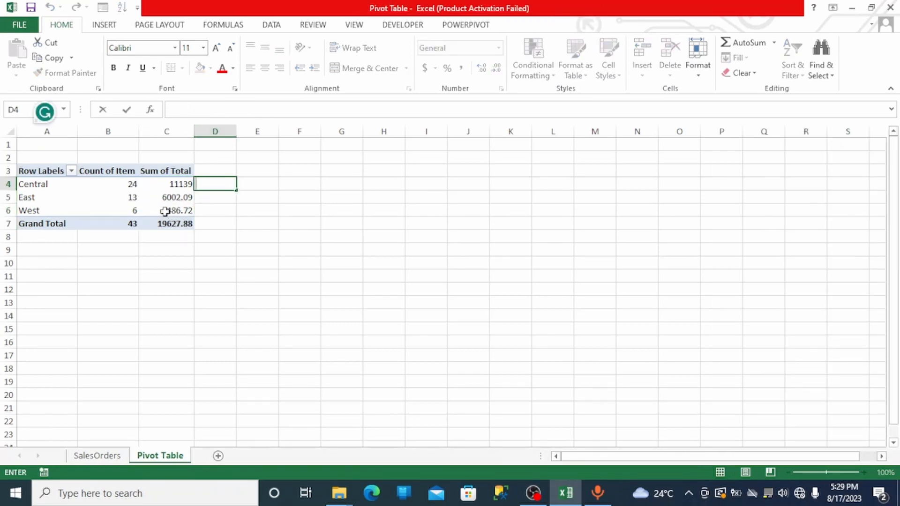
{"action": "left_click", "coordinate": [137, 185]}
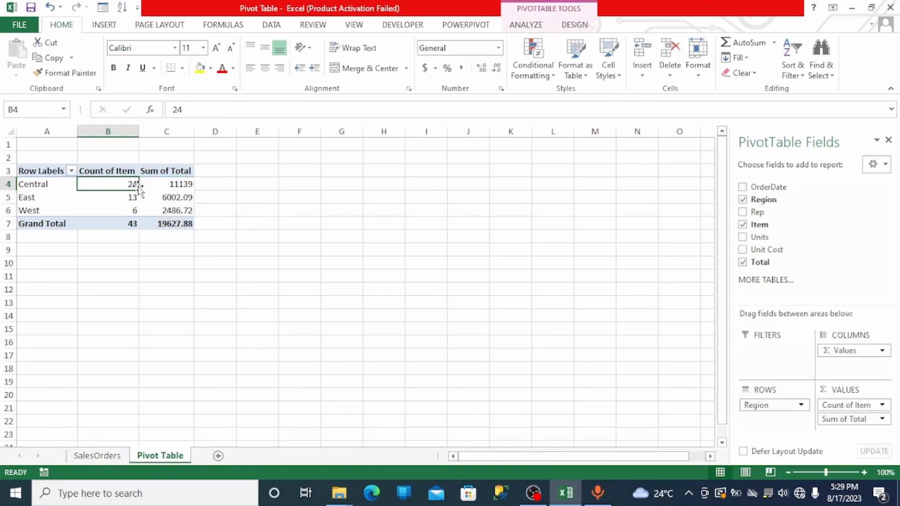
{"action": "left_click", "coordinate": [173, 210]}
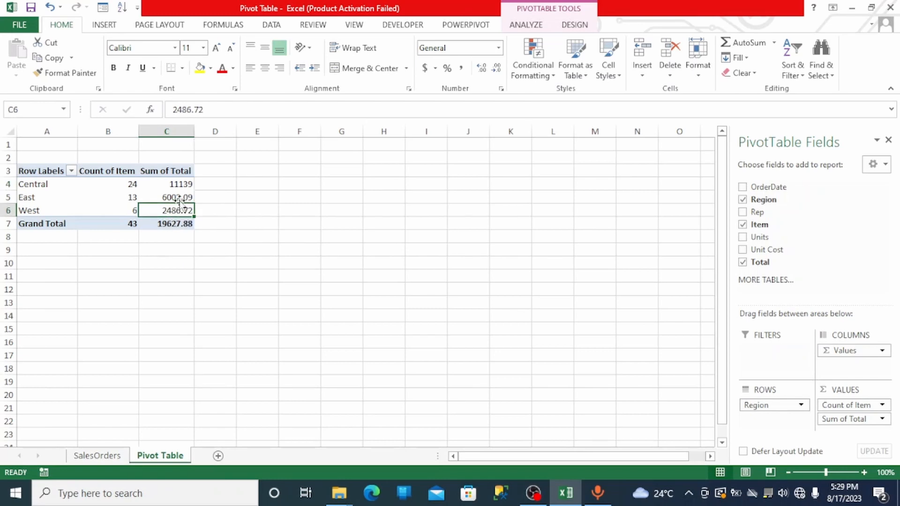
{"action": "left_click", "coordinate": [497, 68]}
{"action": "left_click", "coordinate": [497, 69]}
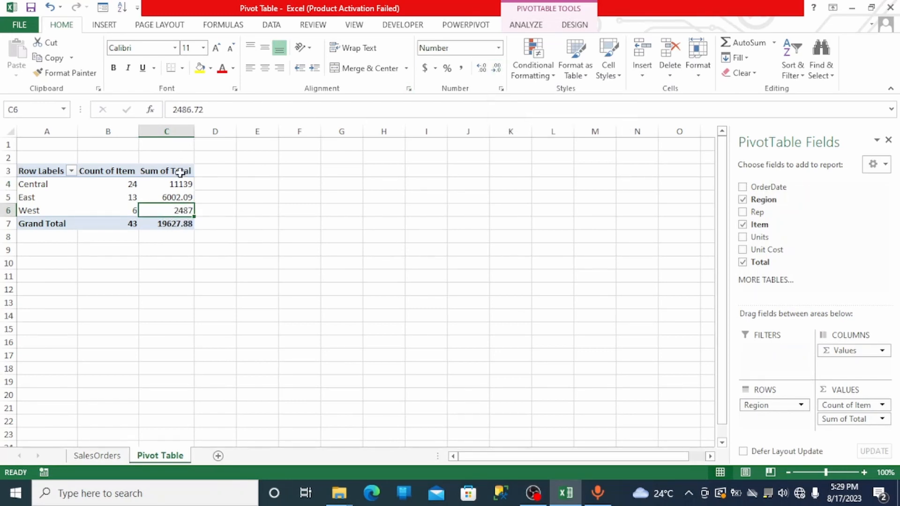
{"action": "left_click", "coordinate": [180, 196]}
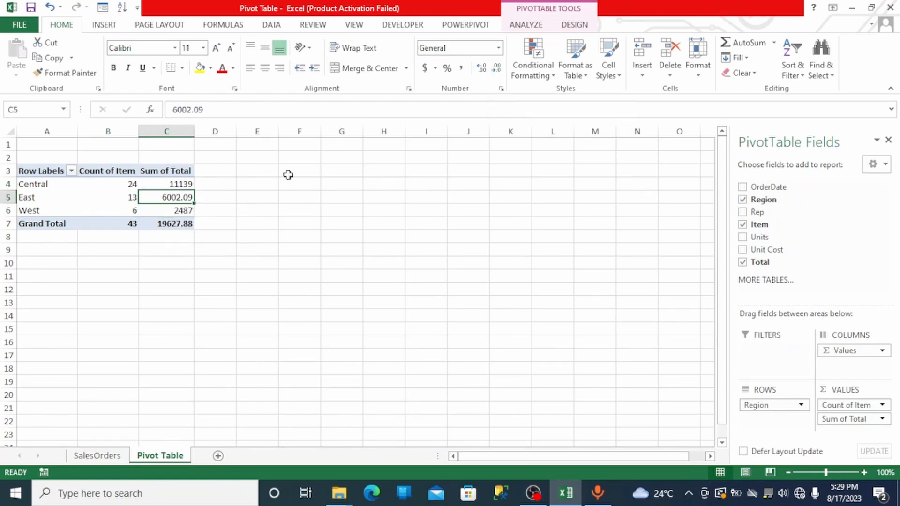
{"action": "left_click", "coordinate": [497, 68]}
{"action": "left_click", "coordinate": [497, 68]}
{"action": "left_click", "coordinate": [309, 200]}
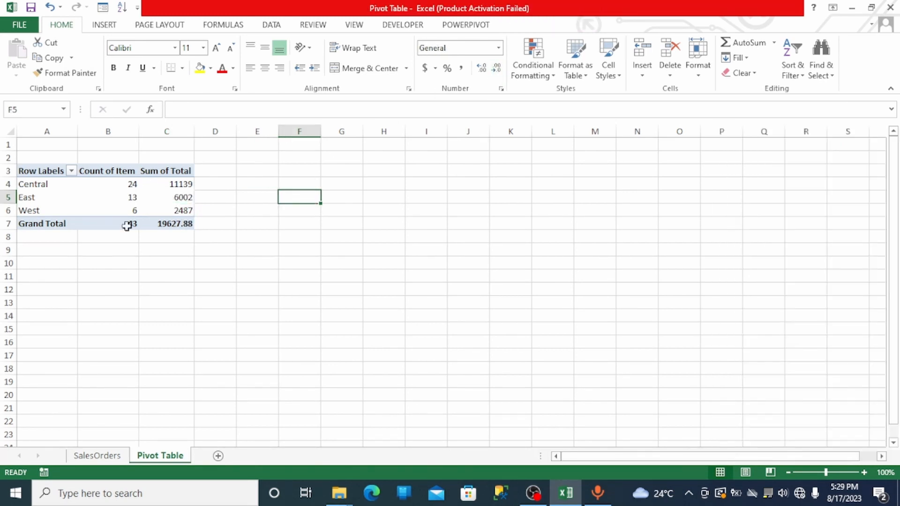
Add the Rep field to the PivotTable as a report filter
{"action": "left_click", "coordinate": [145, 173]}
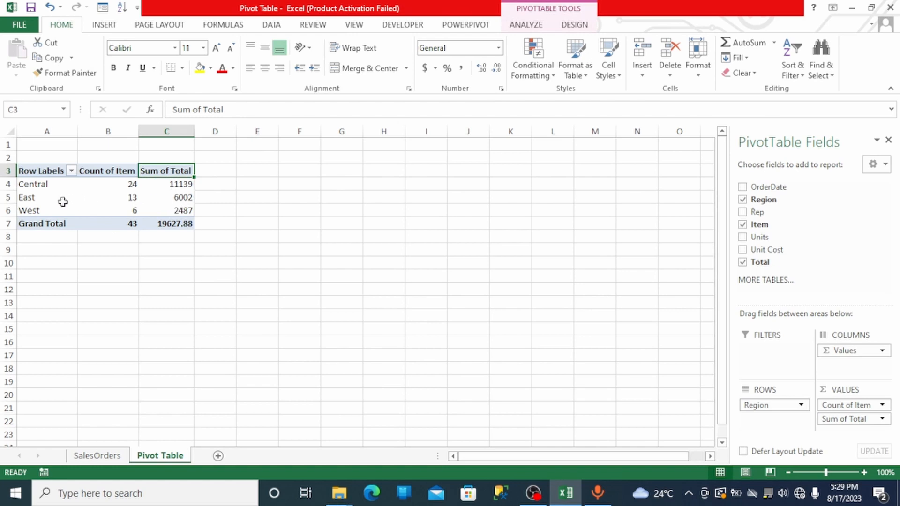
{"action": "mouse_move", "coordinate": [141, 194]}
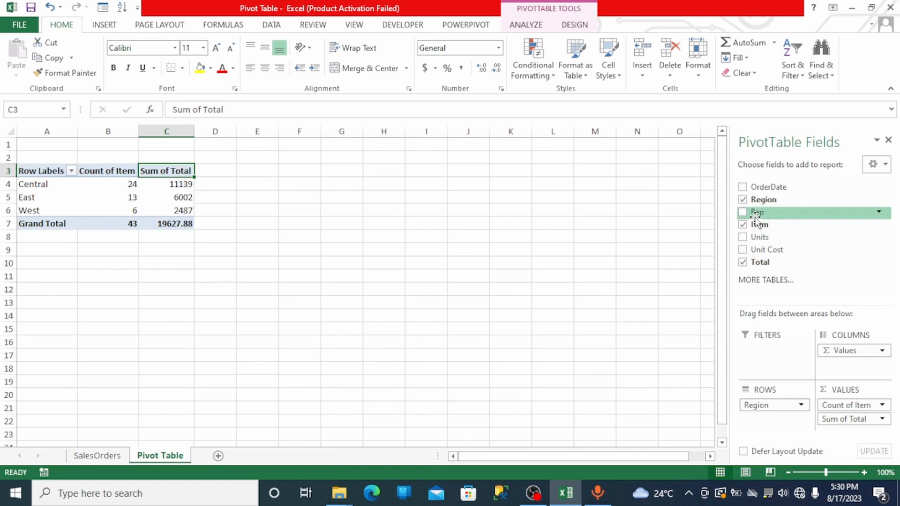
{"action": "left_click_drag", "start_coordinate": [756, 218], "coordinate": [764, 354]}
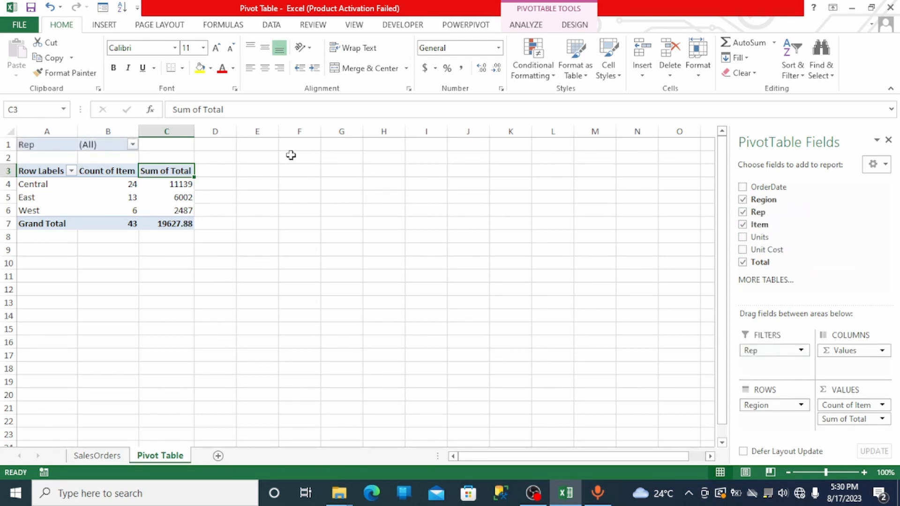
Filter the PivotTable by the first sales rep in the Rep list
{"action": "left_click", "coordinate": [133, 145]}
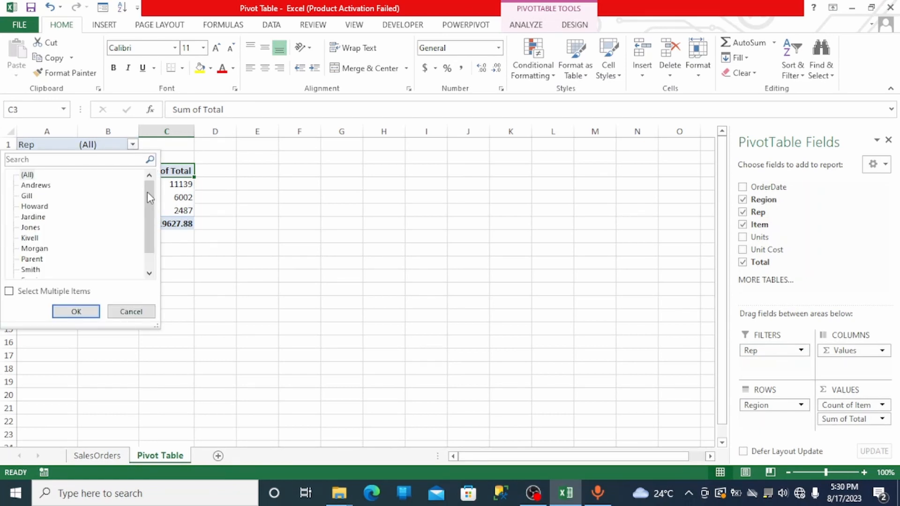
{"action": "mouse_move", "coordinate": [146, 192]}
{"action": "left_mouse_down"}
{"action": "mouse_move", "coordinate": [149, 214]}
{"action": "mouse_move", "coordinate": [147, 193]}
{"action": "left_mouse_up"}
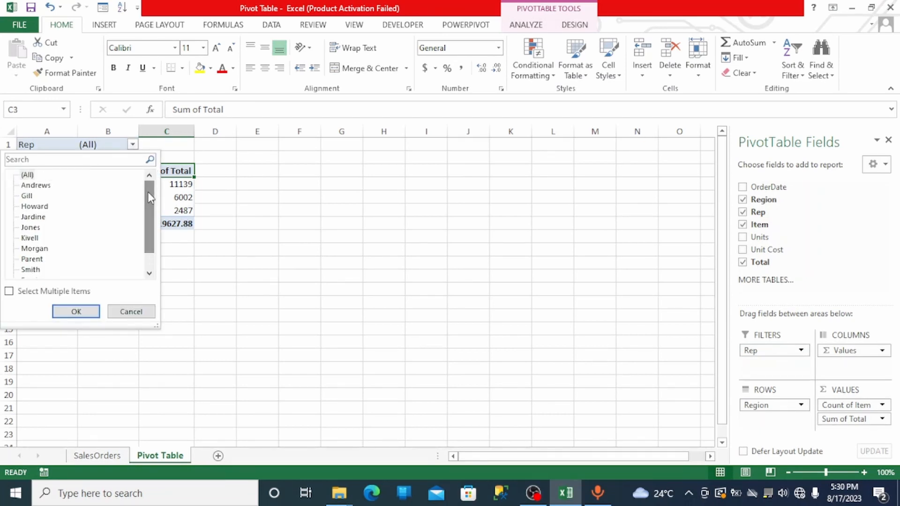
{"action": "left_click", "coordinate": [44, 186]}
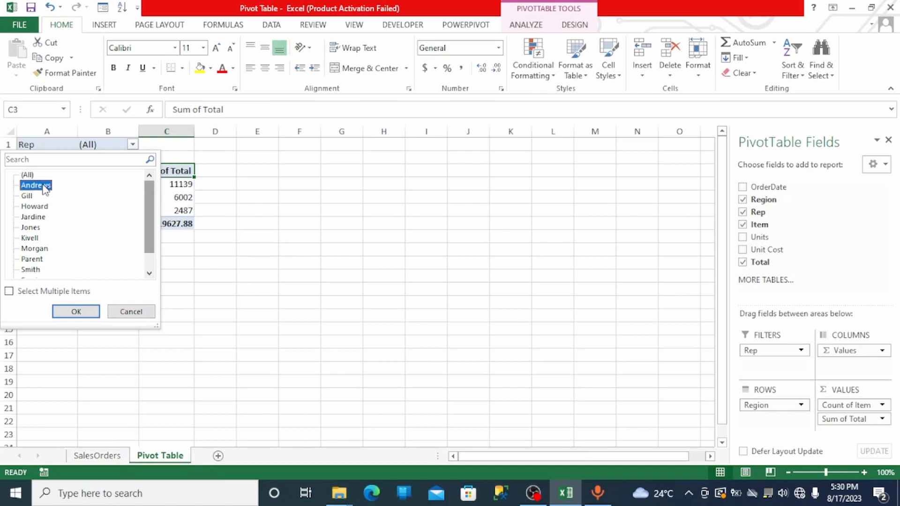
{"action": "left_click", "coordinate": [73, 313]}
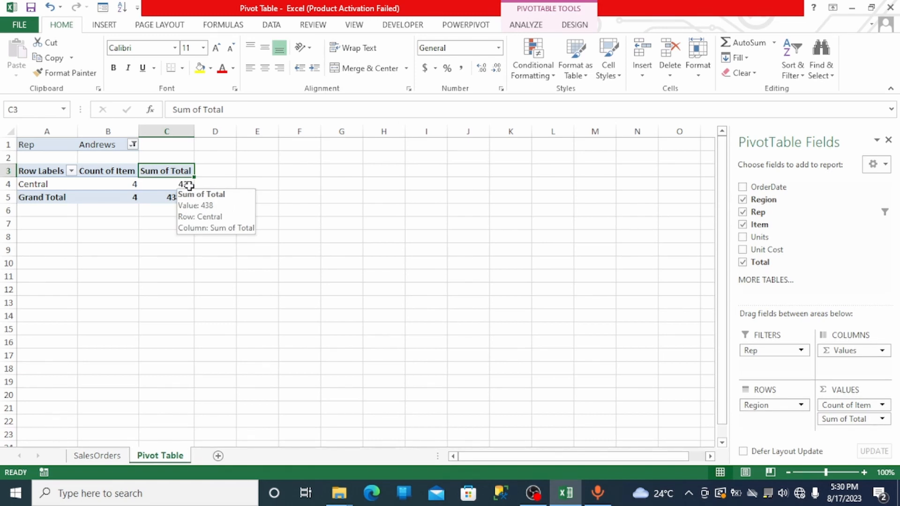
{"action": "mouse_move", "coordinate": [179, 188]}
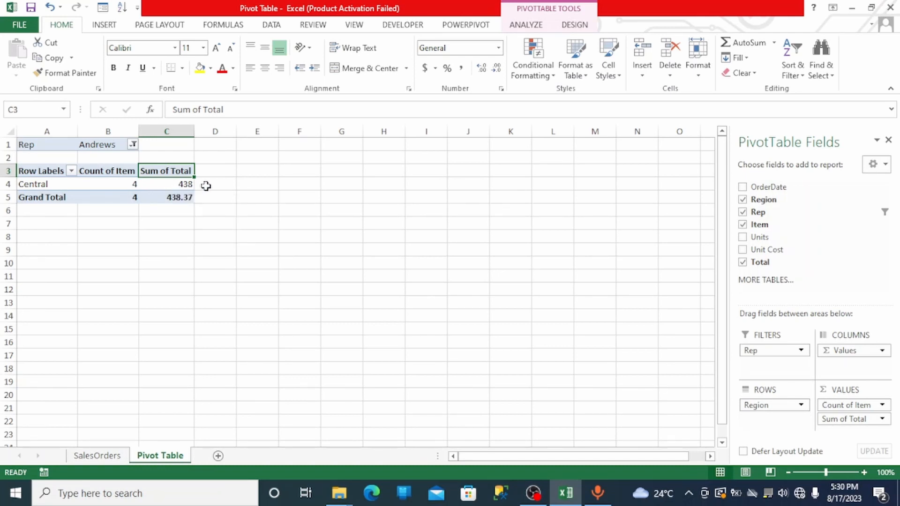
Switch the Rep filter to the second sales rep listed, and from that one to the seventh
{"action": "left_click", "coordinate": [134, 145]}
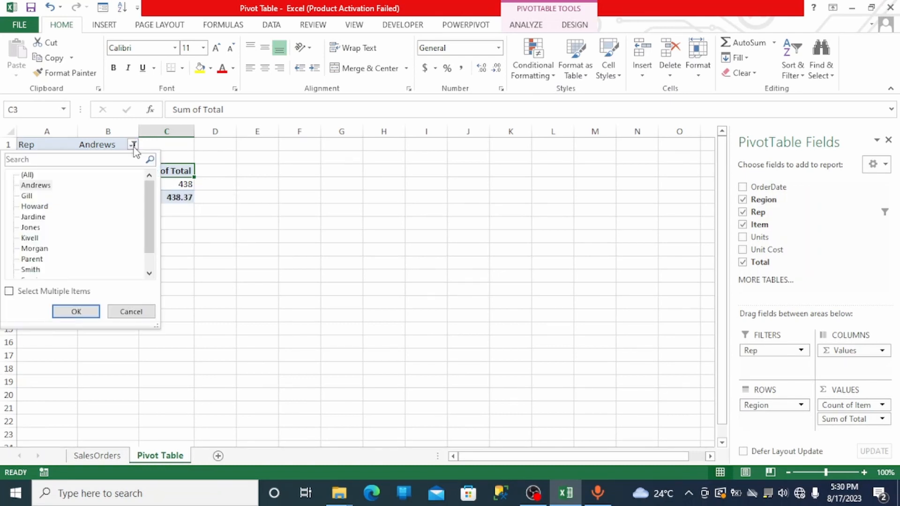
{"action": "left_click", "coordinate": [28, 196]}
{"action": "left_click", "coordinate": [76, 313]}
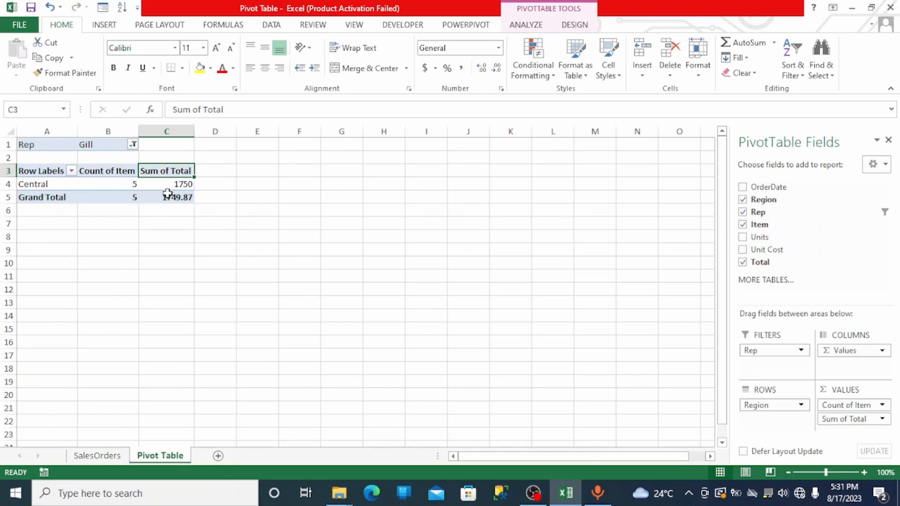
{"action": "left_click", "coordinate": [134, 145]}
{"action": "left_click", "coordinate": [26, 249]}
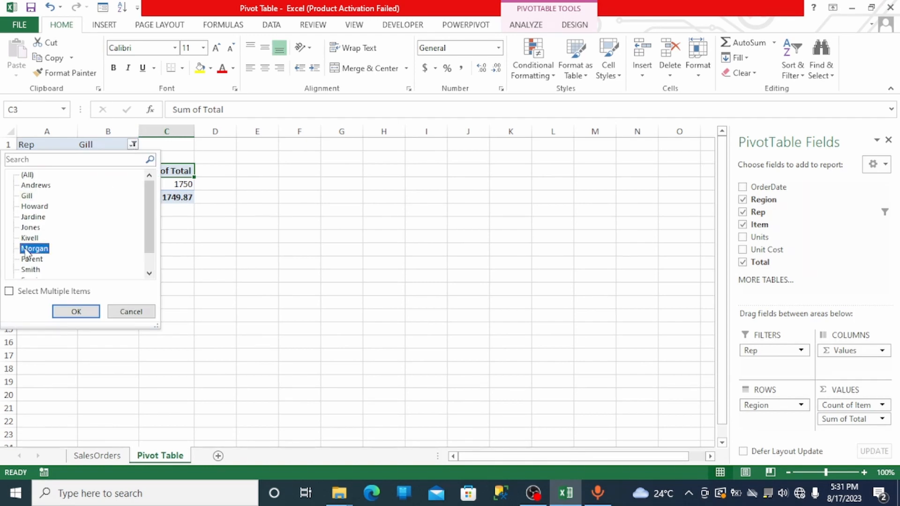
{"action": "left_click", "coordinate": [76, 312]}
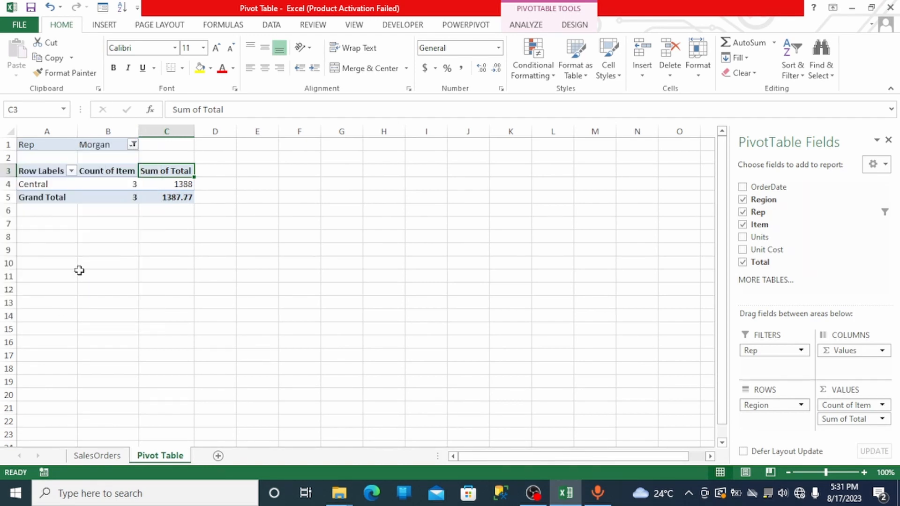
Set the Rep filter to the second-to-last sales rep in the list
{"action": "left_click", "coordinate": [134, 145]}
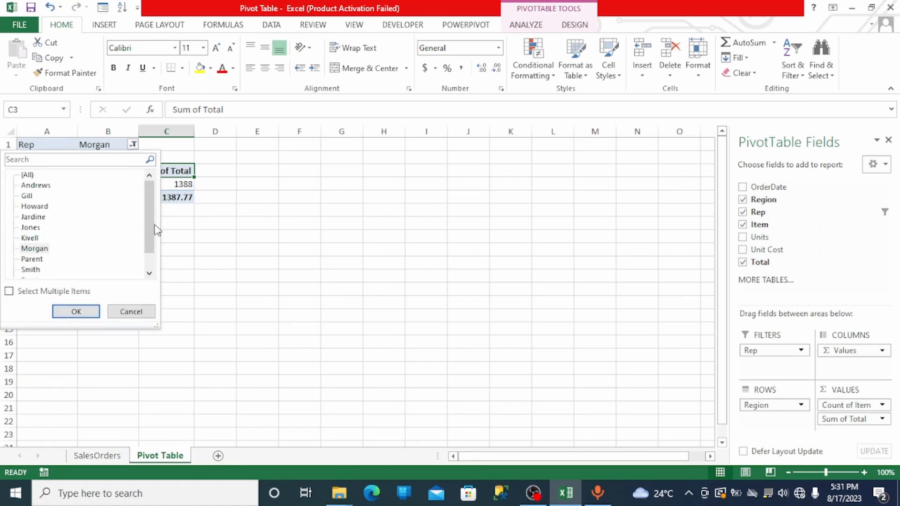
{"action": "scroll", "coordinate": [154, 230], "scroll_direction": "down", "scroll_amount": 1}
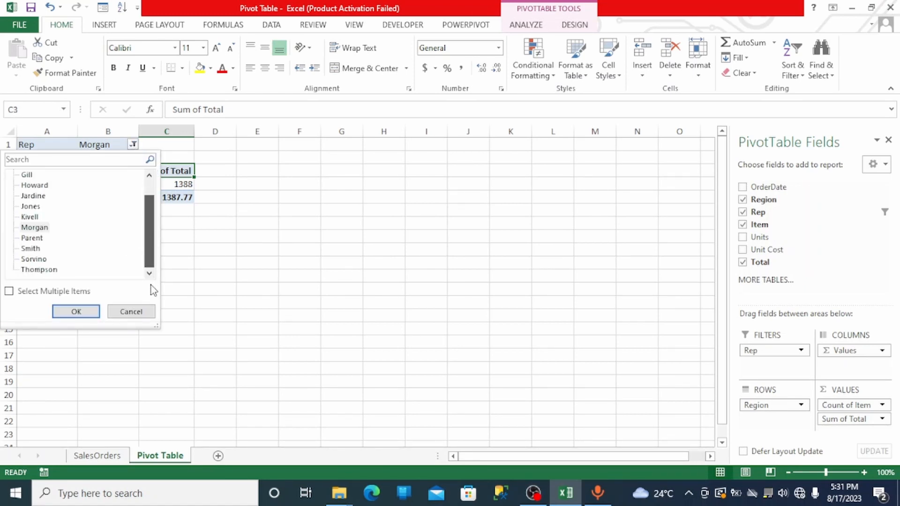
{"action": "left_click", "coordinate": [45, 259]}
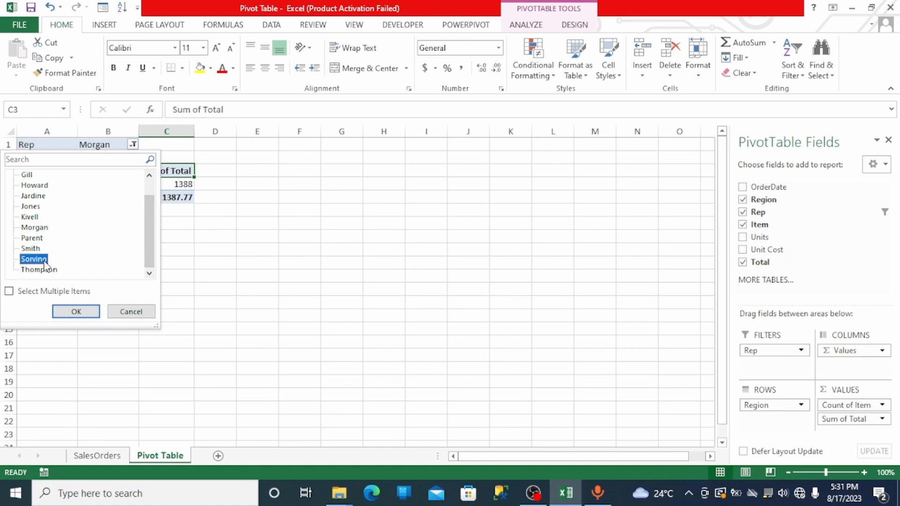
{"action": "left_click", "coordinate": [76, 312]}
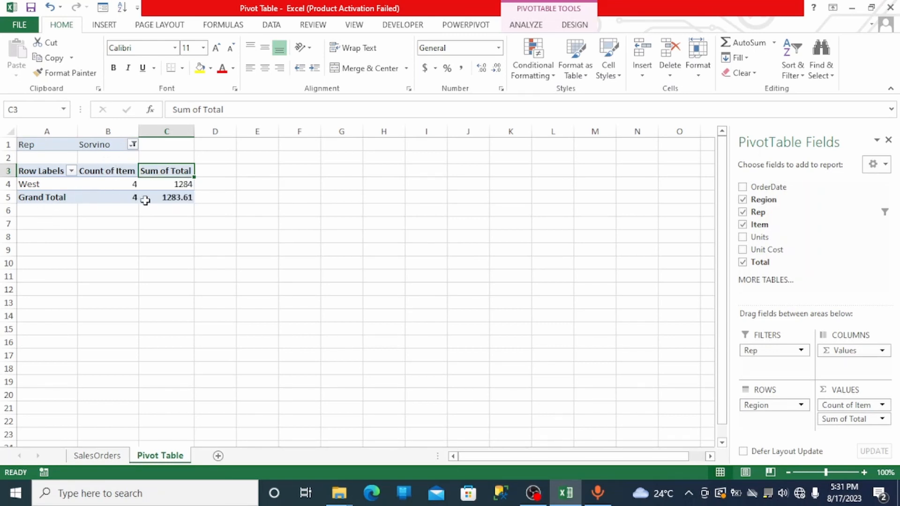
Change the Total value field to summarise by Average
{"action": "mouse_move", "coordinate": [145, 200]}
{"action": "left_click", "coordinate": [883, 419]}
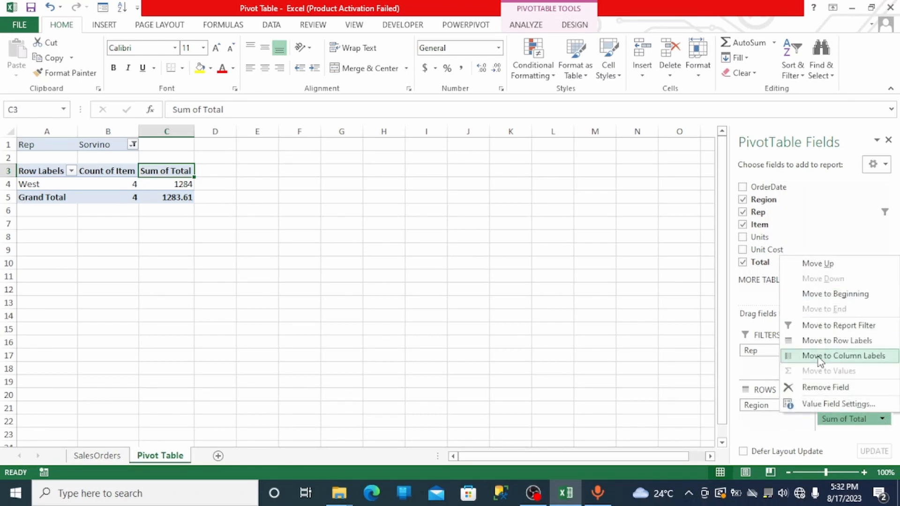
{"action": "left_click", "coordinate": [818, 403]}
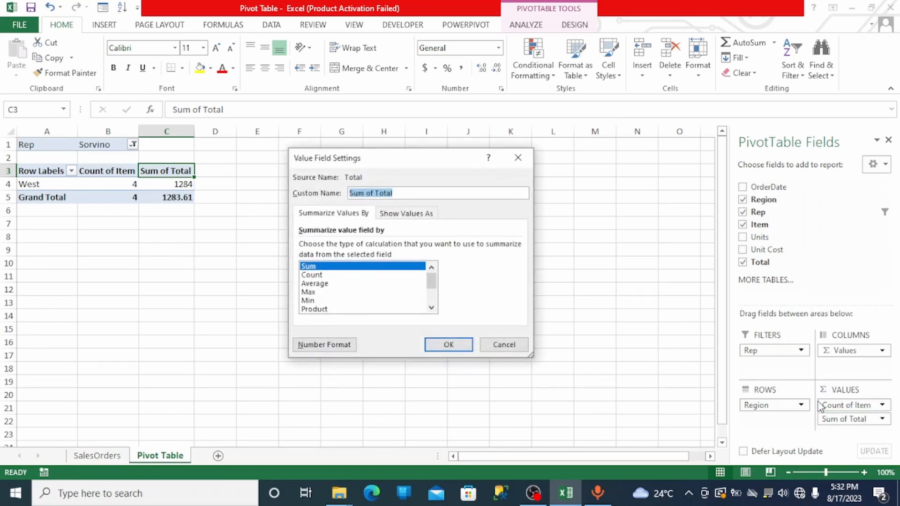
{"action": "left_click", "coordinate": [327, 284]}
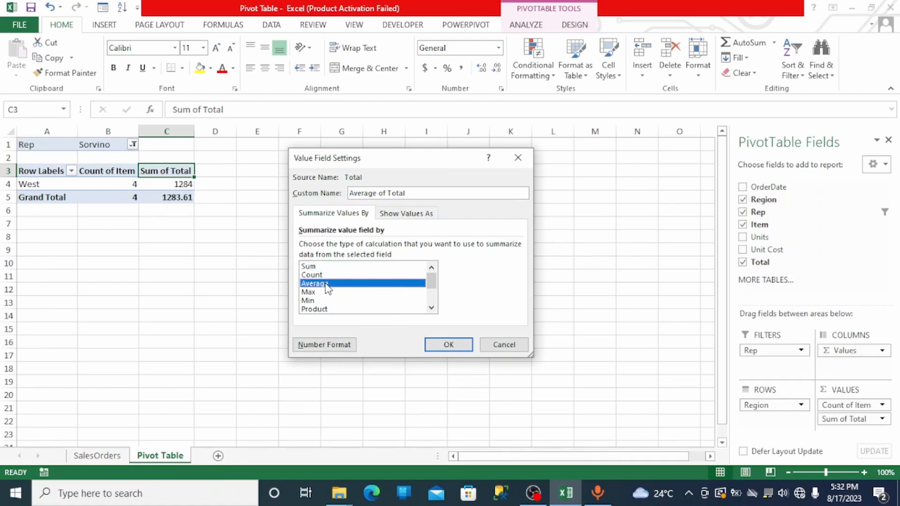
{"action": "left_click", "coordinate": [440, 347]}
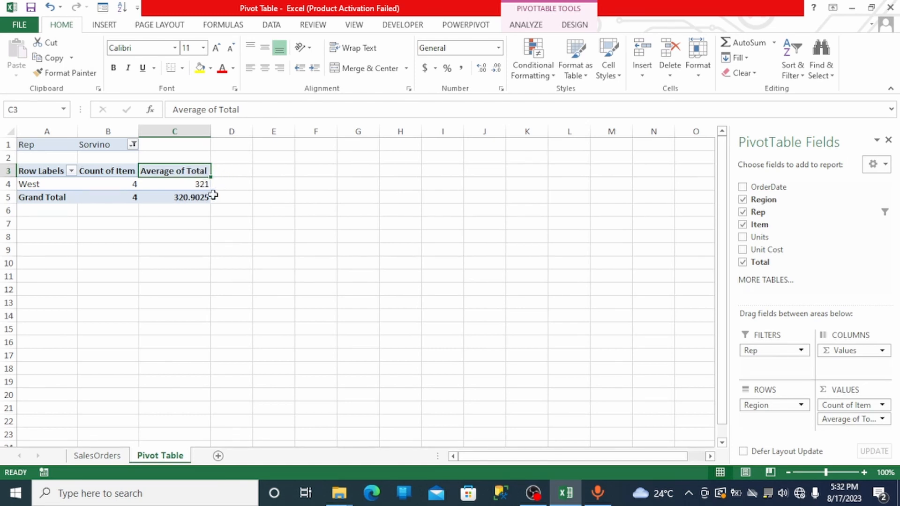
Reset the Rep report filter to (All) so every sales rep is included
{"action": "left_click", "coordinate": [133, 145]}
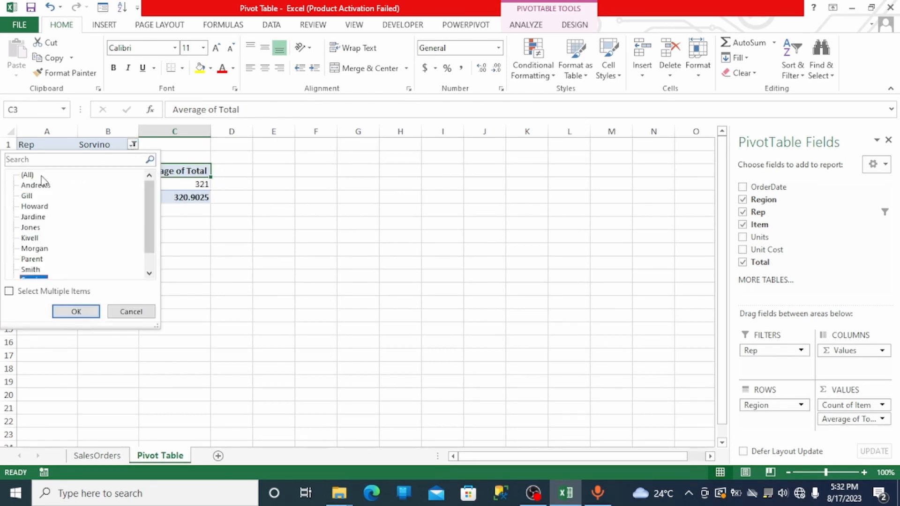
{"action": "left_click", "coordinate": [32, 175]}
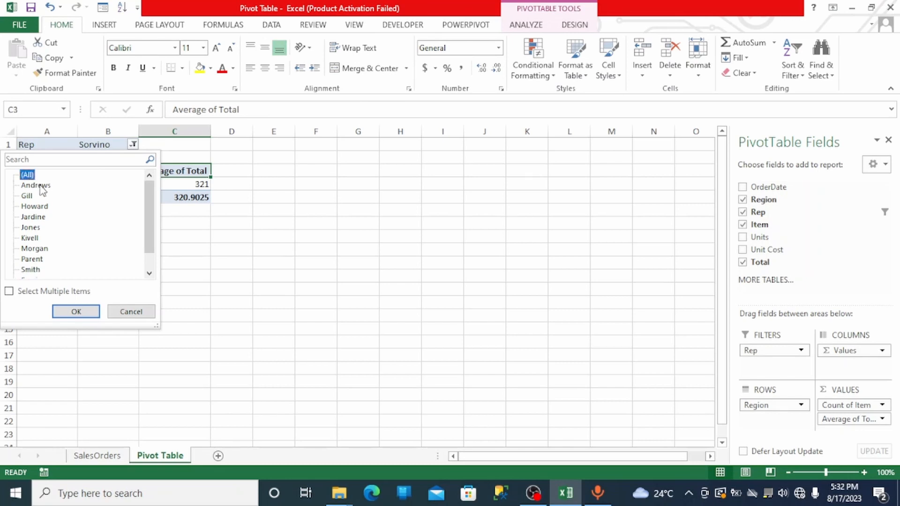
{"action": "left_click", "coordinate": [76, 312]}
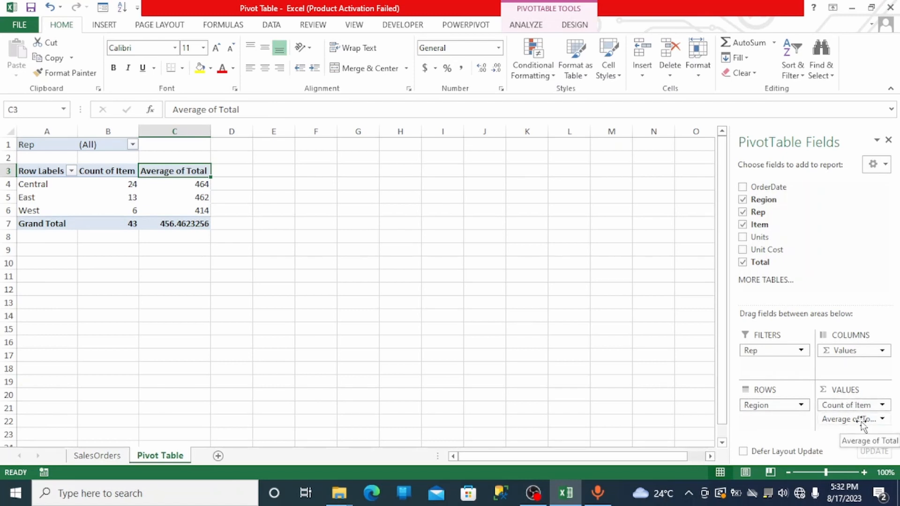
Change the Total value field to summarise by Max
{"action": "left_click", "coordinate": [881, 420]}
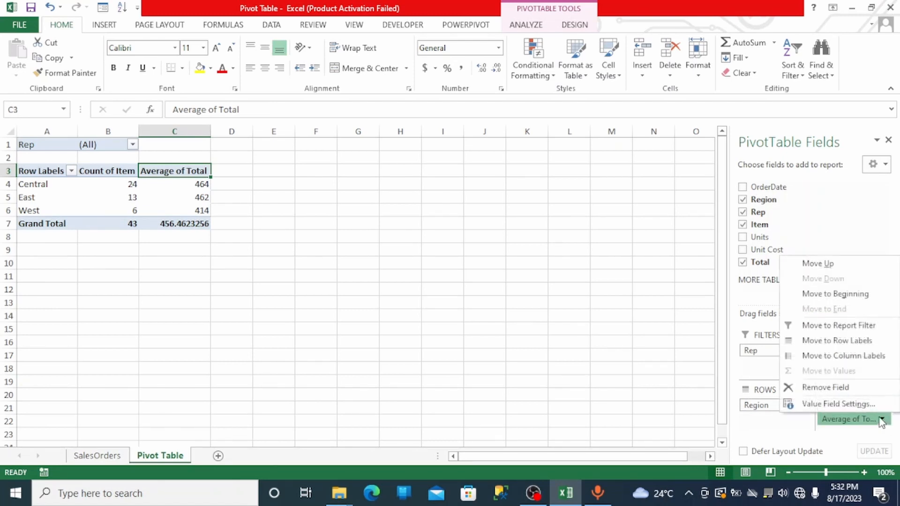
{"action": "left_click", "coordinate": [831, 405]}
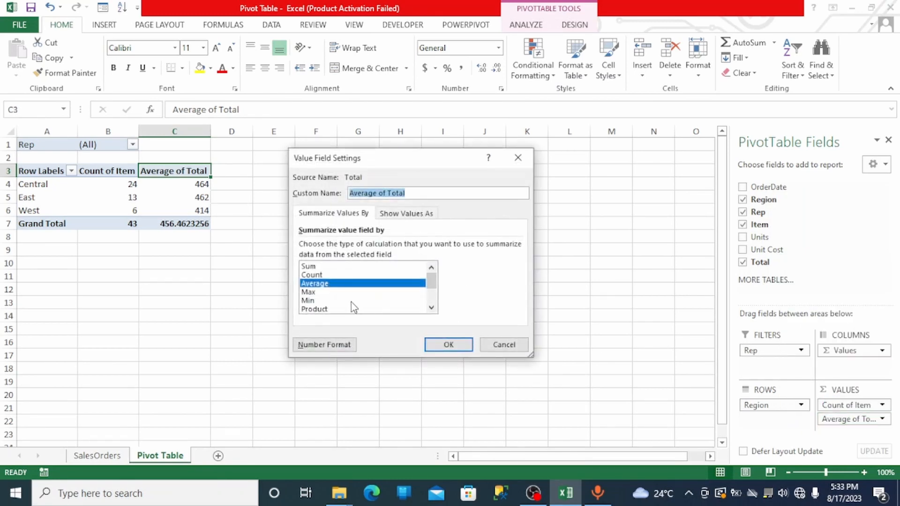
{"action": "left_click", "coordinate": [312, 294]}
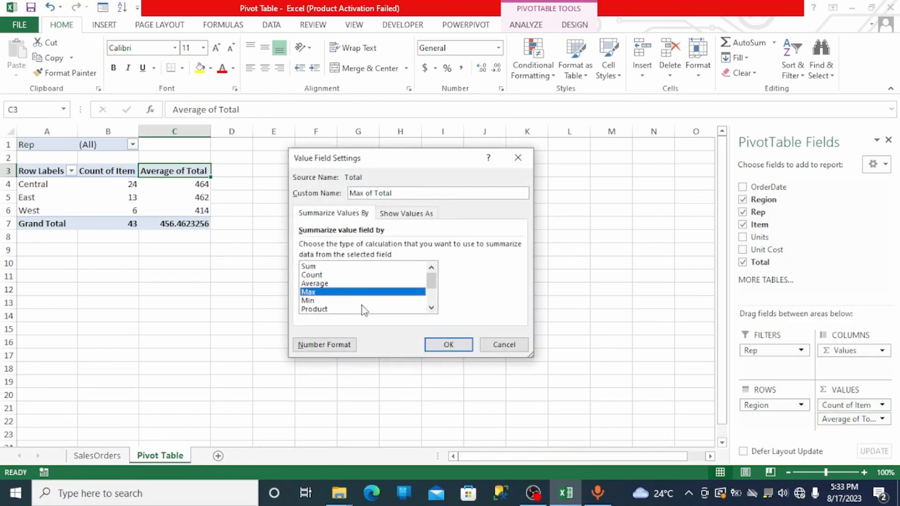
{"action": "left_click", "coordinate": [463, 348]}
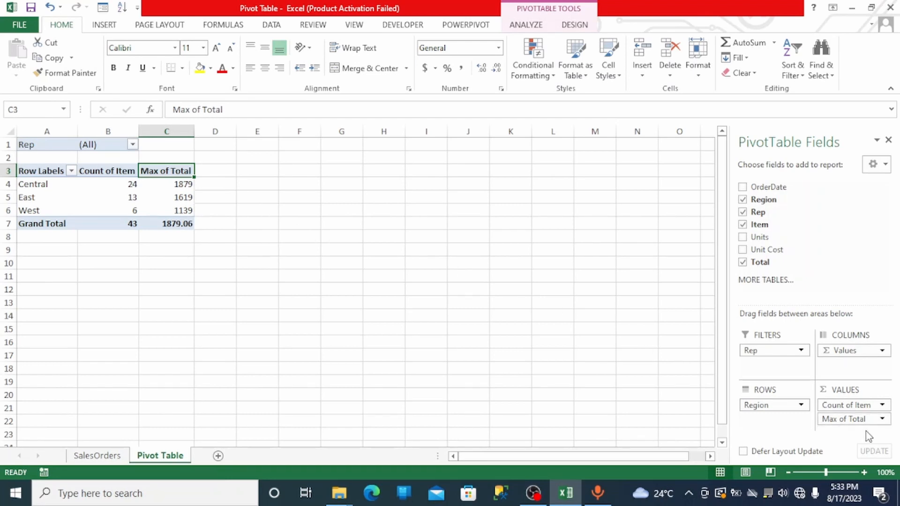
Set the Total value field back to summarising by Sum
{"action": "left_click", "coordinate": [858, 422]}
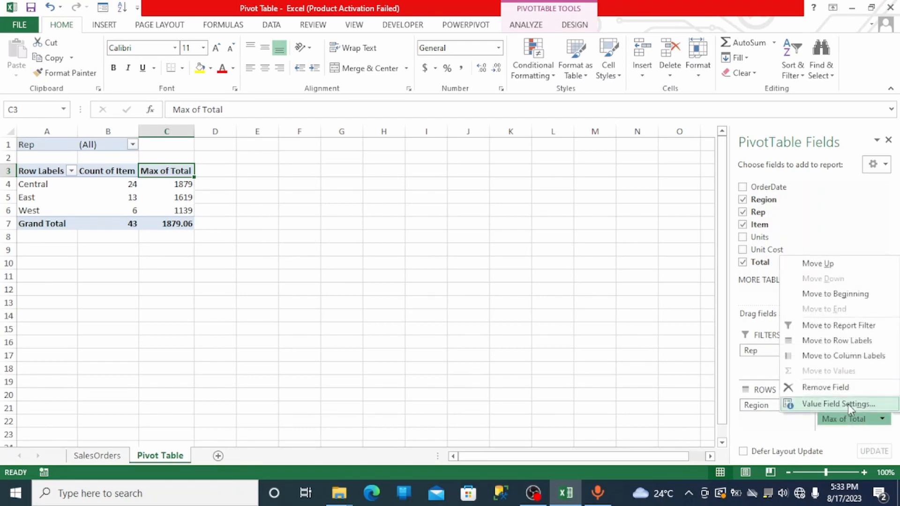
{"action": "left_click", "coordinate": [848, 404]}
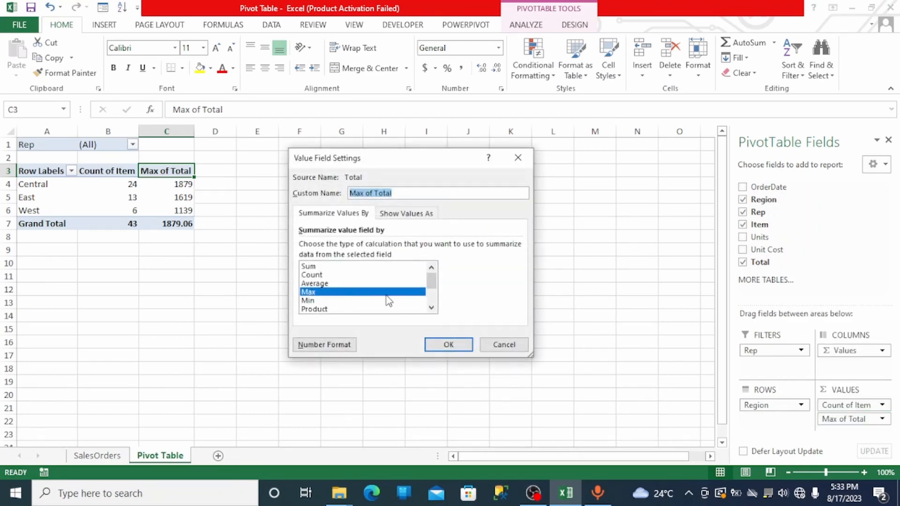
{"action": "mouse_move", "coordinate": [438, 283]}
{"action": "left_mouse_down"}
{"action": "mouse_move", "coordinate": [432, 298]}
{"action": "mouse_move", "coordinate": [435, 281]}
{"action": "left_mouse_up"}
{"action": "left_click", "coordinate": [308, 269]}
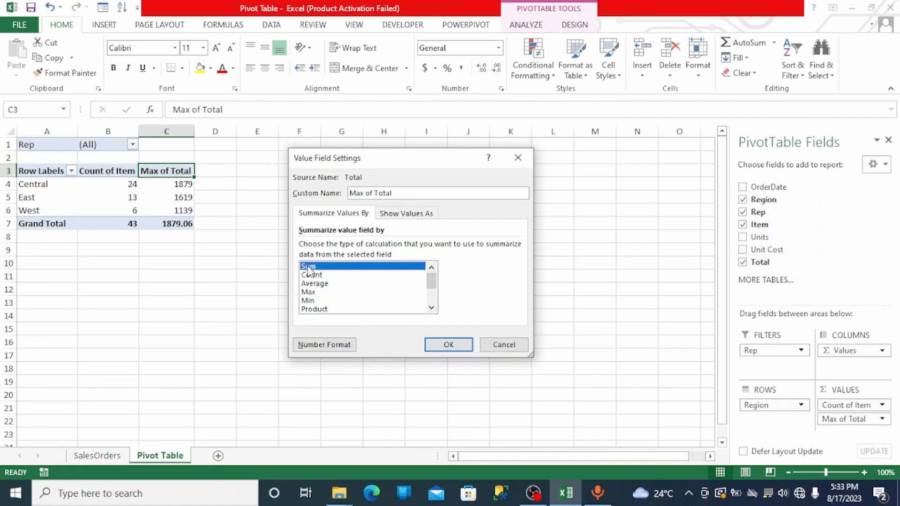
{"action": "double_click", "coordinate": [308, 269]}
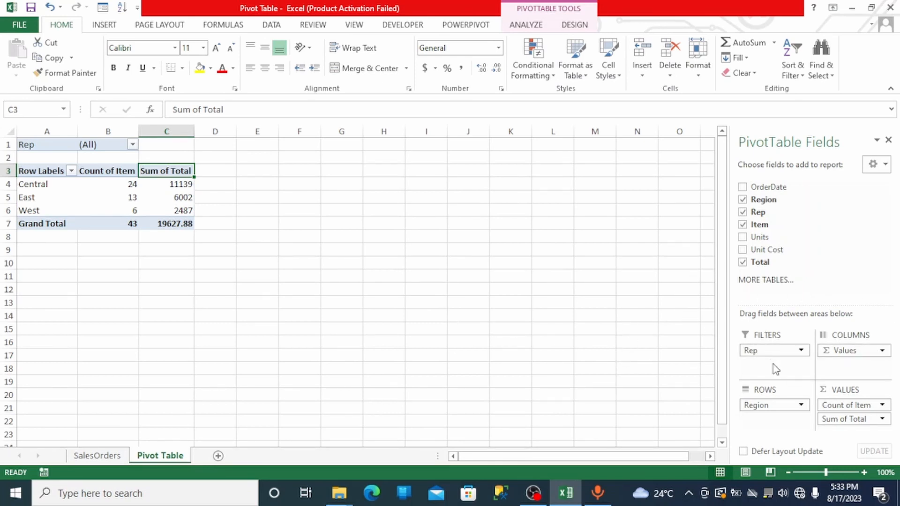
Empty the PivotTable by removing the Total, Item, Region and Rep fields from its layout areas
{"action": "left_click", "coordinate": [831, 421]}
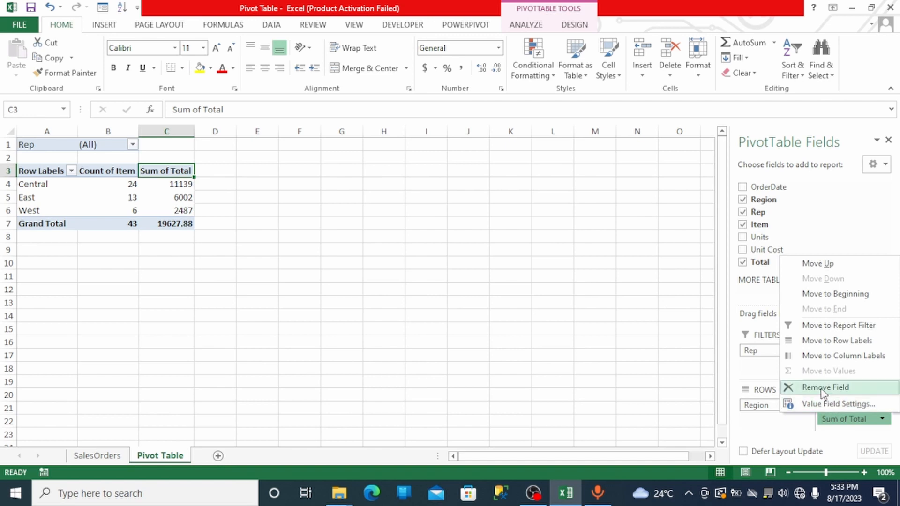
{"action": "left_click", "coordinate": [825, 387]}
{"action": "left_click", "coordinate": [834, 407]}
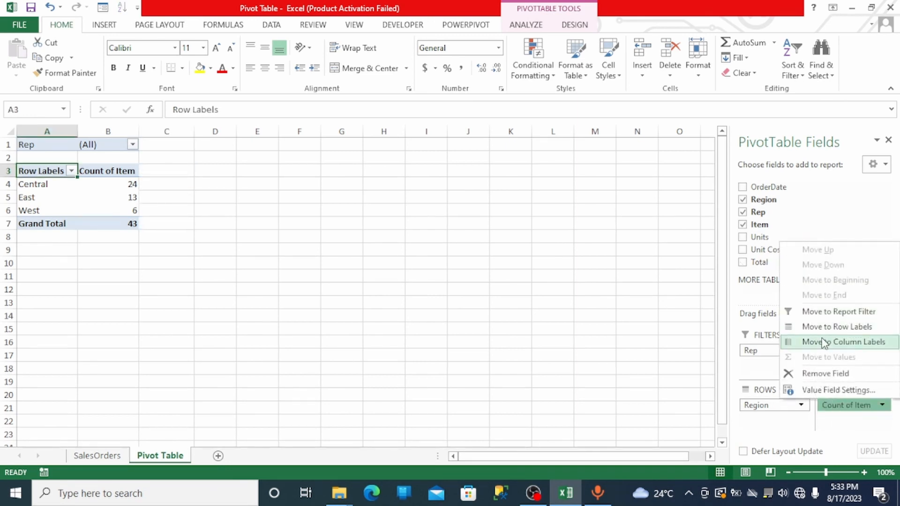
{"action": "left_click", "coordinate": [824, 375]}
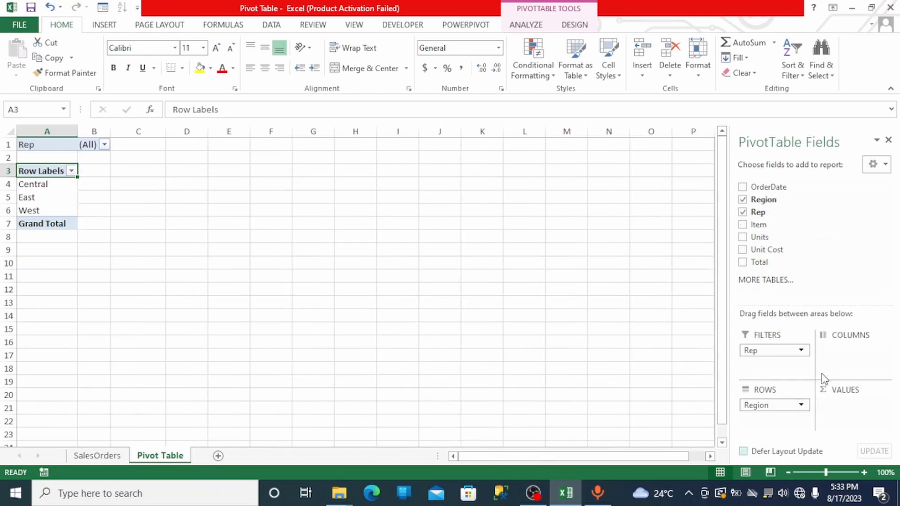
{"action": "left_click", "coordinate": [777, 406]}
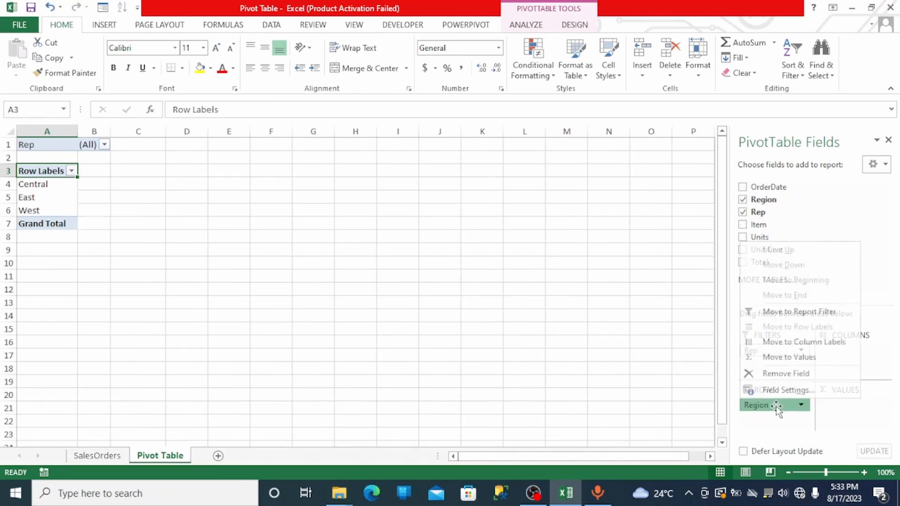
{"action": "left_click", "coordinate": [787, 373]}
{"action": "left_click", "coordinate": [782, 350]}
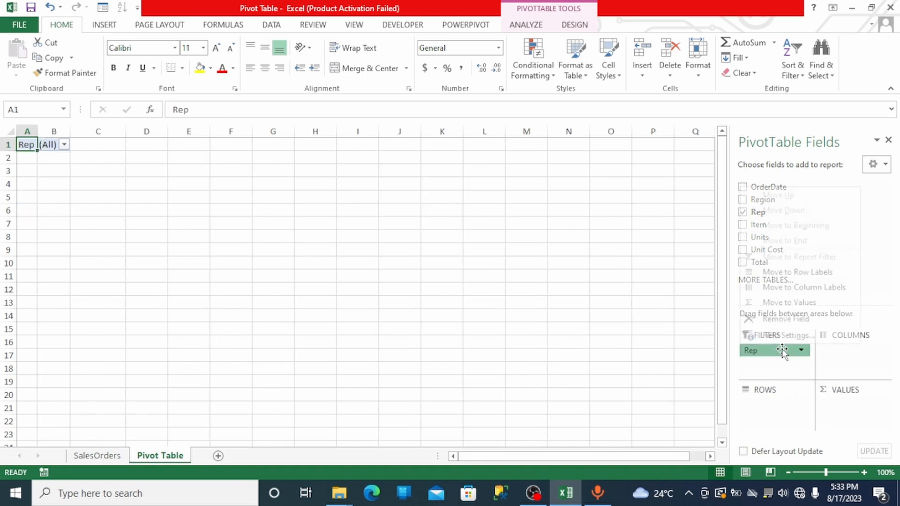
{"action": "left_click", "coordinate": [785, 323]}
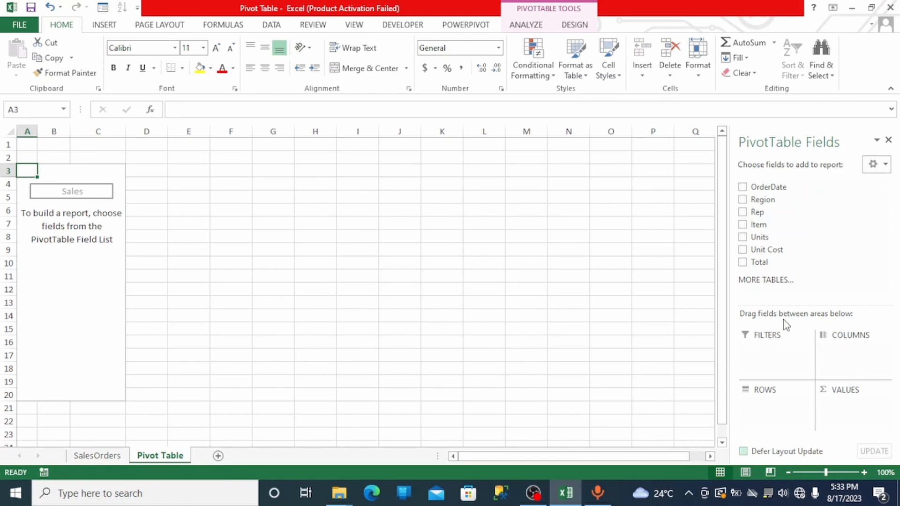
Rebuild the PivotTable with Rep as the row field and Total as the value field
{"action": "left_click_drag", "start_coordinate": [749, 213], "coordinate": [753, 411]}
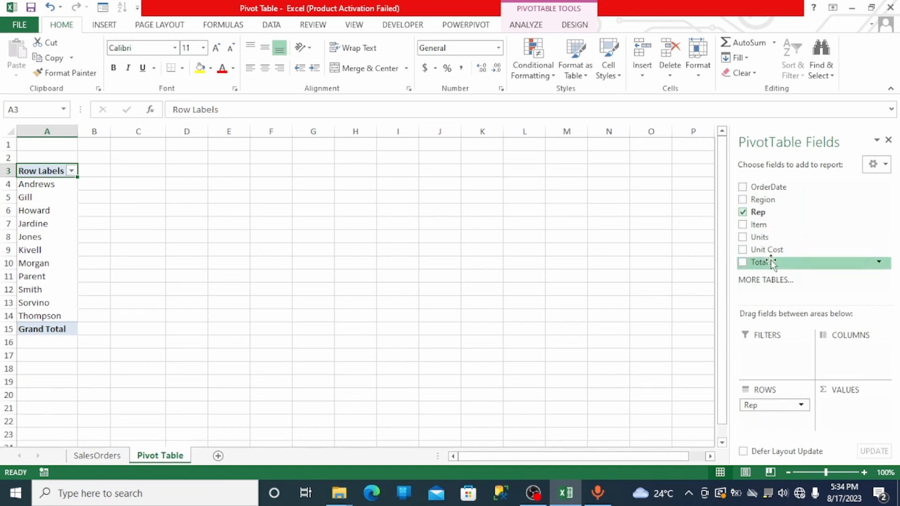
{"action": "left_click_drag", "start_coordinate": [772, 263], "coordinate": [841, 405]}
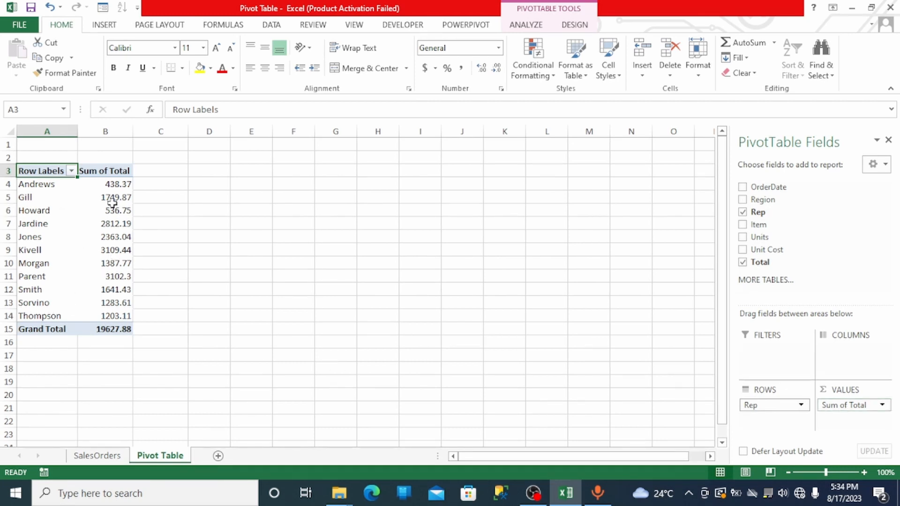
{"action": "left_click", "coordinate": [97, 172]}
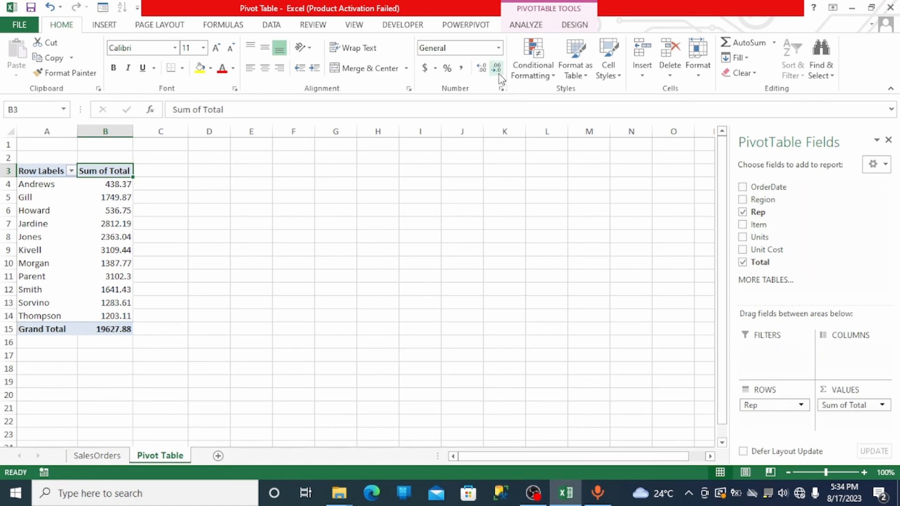
{"action": "left_click_drag", "start_coordinate": [133, 177], "coordinate": [123, 314]}
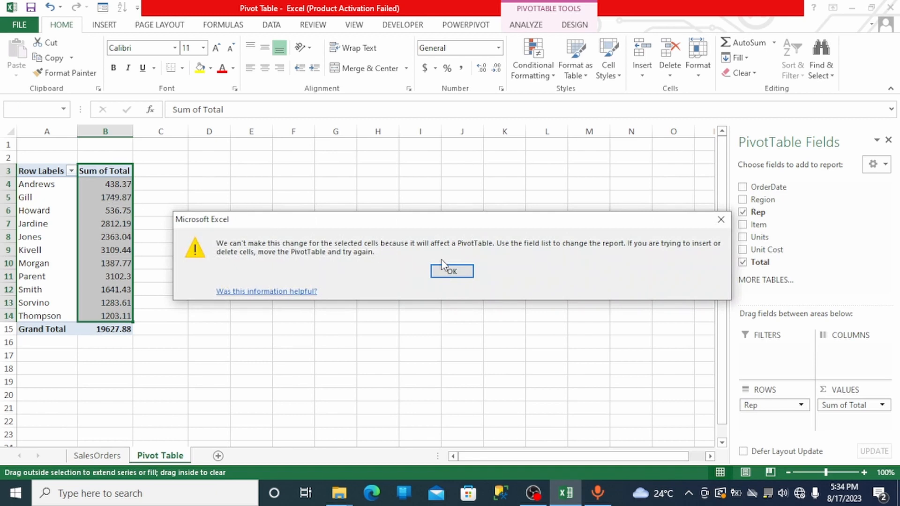
{"action": "left_click", "coordinate": [462, 272]}
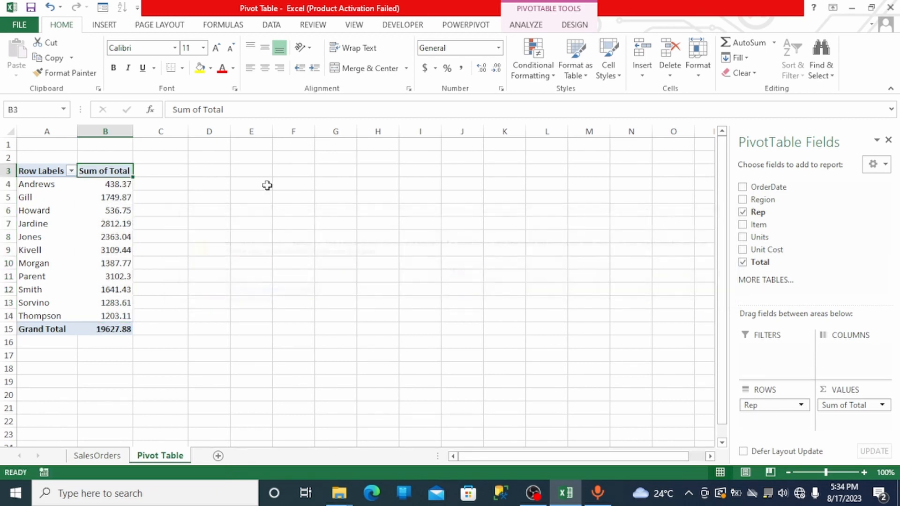
Format the individual rep totals in B4:B14 with no decimal places, leaving out the grand total
{"action": "left_click", "coordinate": [117, 186]}
{"action": "left_click_drag", "start_coordinate": [116, 186], "coordinate": [116, 311]}
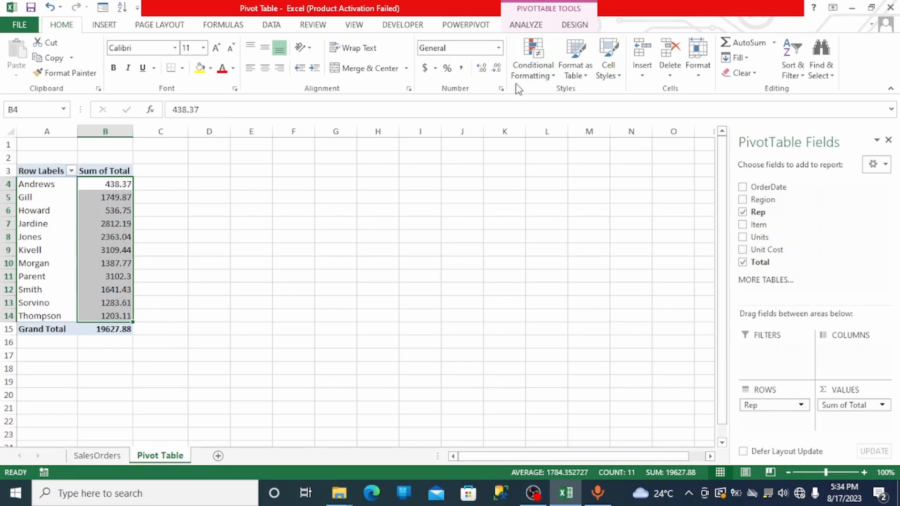
{"action": "left_click", "coordinate": [497, 69]}
{"action": "left_click", "coordinate": [498, 69]}
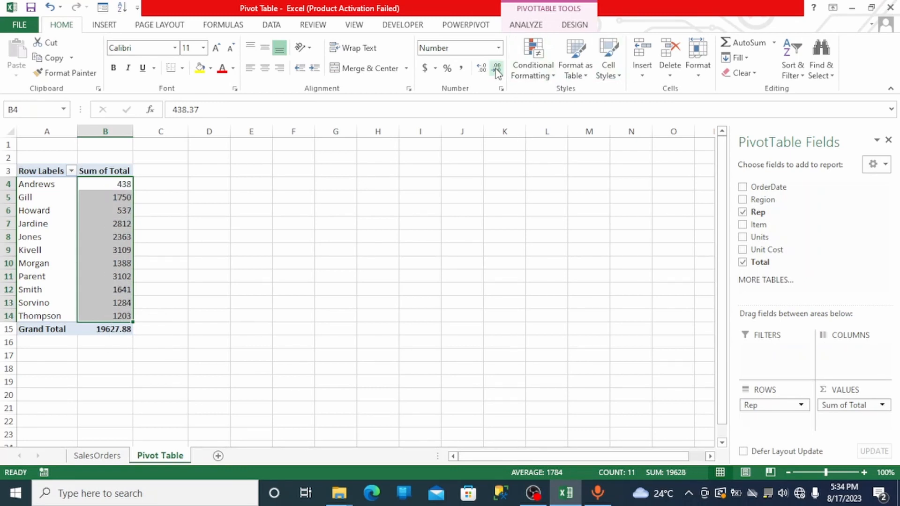
{"action": "left_click", "coordinate": [219, 286]}
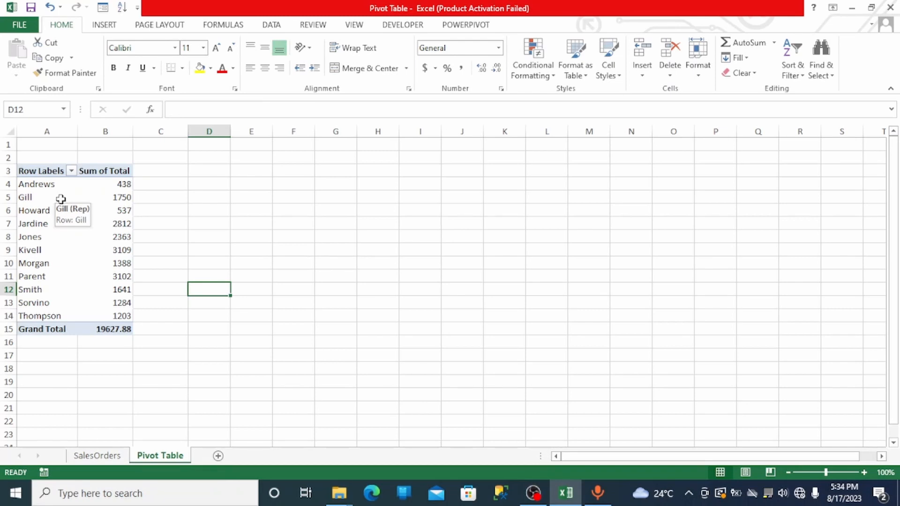
Sort the sales reps by Sum of Total from largest to smallest
{"action": "left_click", "coordinate": [109, 187]}
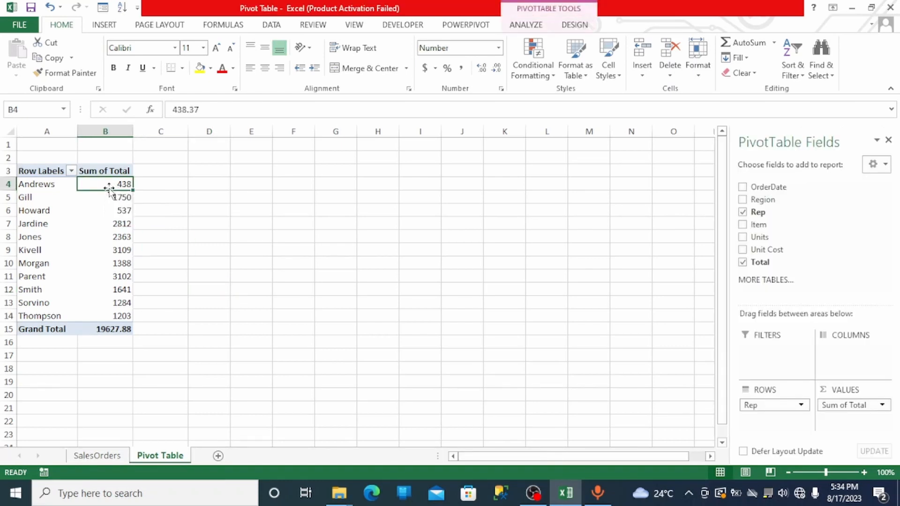
{"action": "right_click", "coordinate": [113, 187]}
{"action": "mouse_move", "coordinate": [184, 266]}
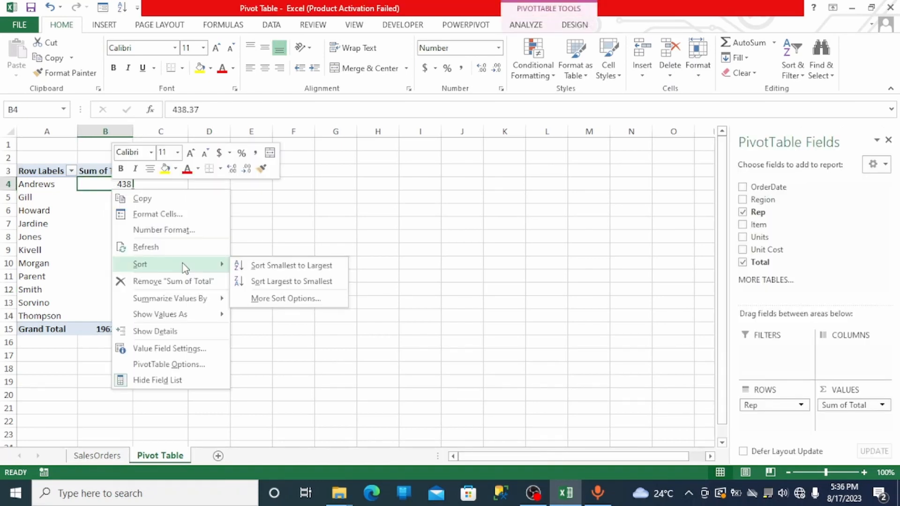
{"action": "left_click", "coordinate": [253, 281]}
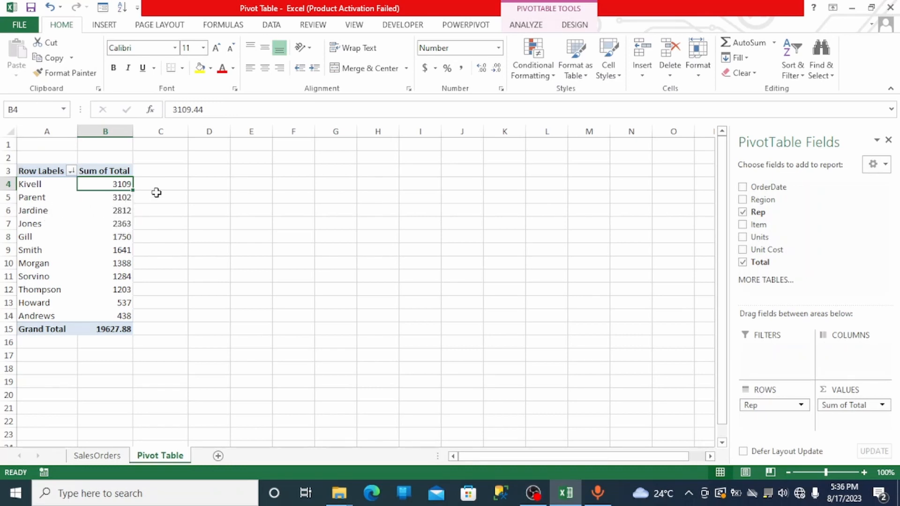
{"action": "right_click", "coordinate": [127, 184]}
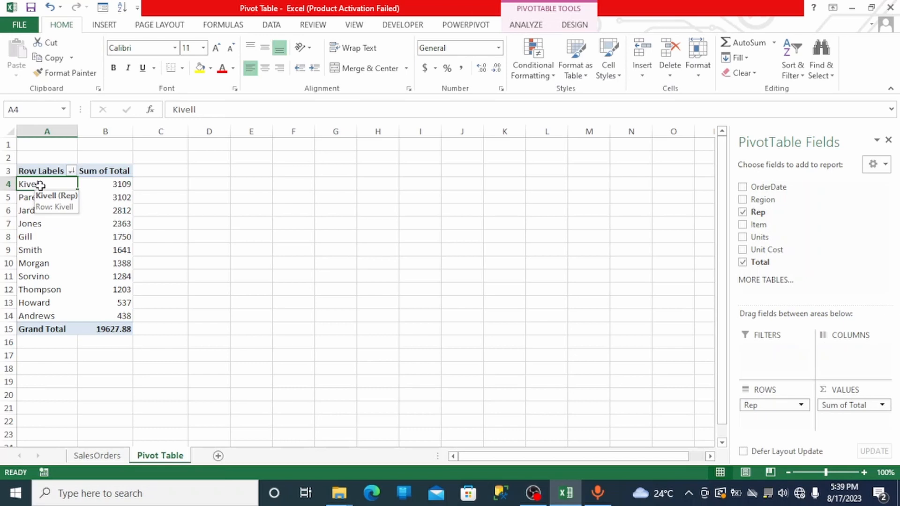
{"action": "right_click", "coordinate": [41, 186]}
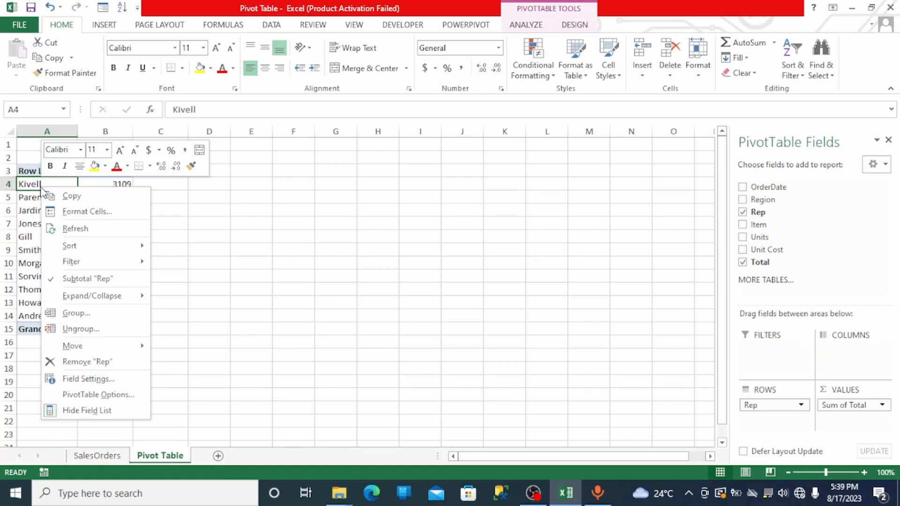
{"action": "key", "text": "Escape"}
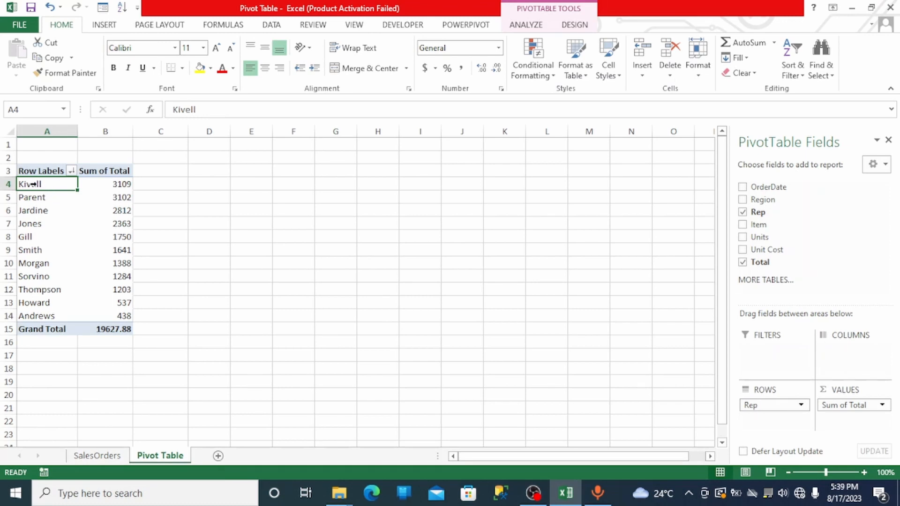
Start a Top 10 filter on the Rep row labels and set it to show the top 3
{"action": "left_click", "coordinate": [32, 215]}
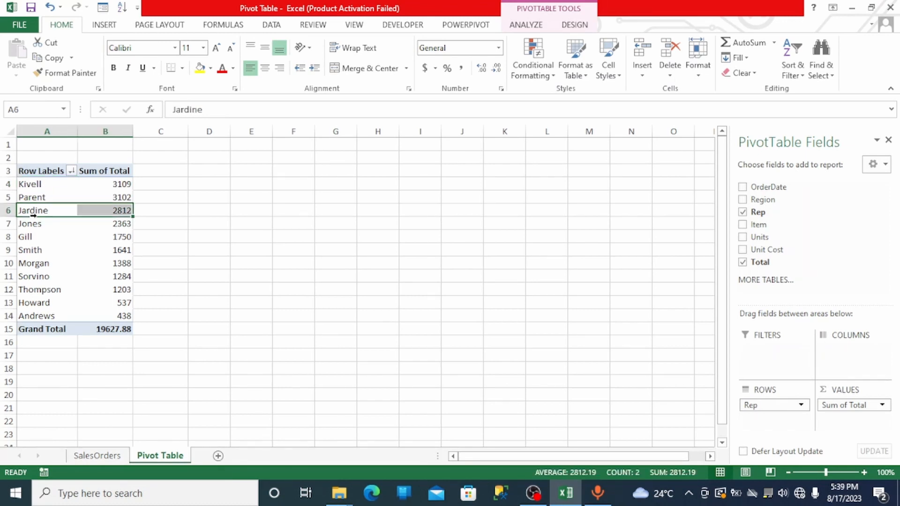
{"action": "left_click", "coordinate": [35, 187]}
{"action": "right_click", "coordinate": [37, 188]}
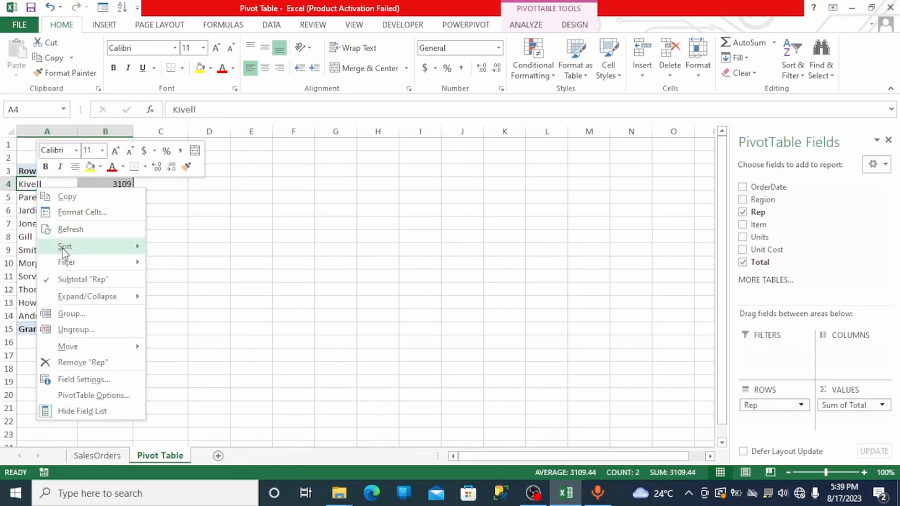
{"action": "mouse_move", "coordinate": [65, 253]}
{"action": "mouse_move", "coordinate": [66, 270]}
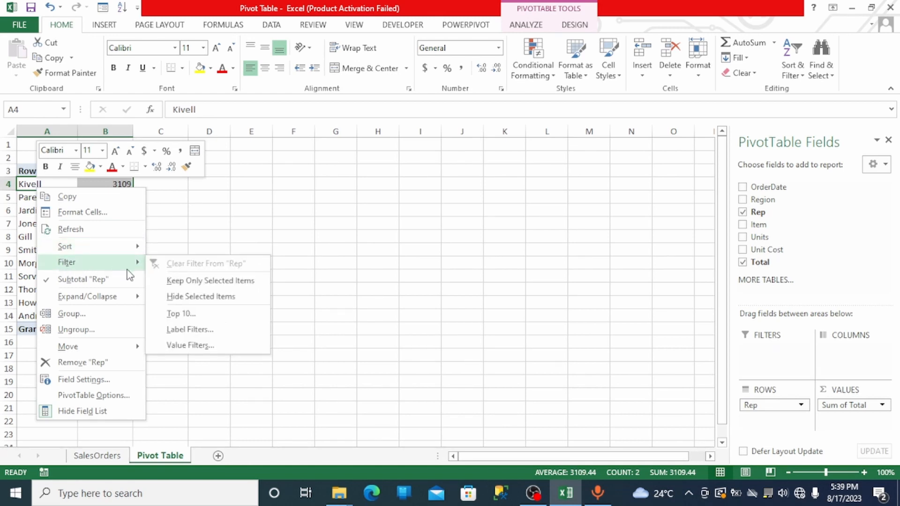
{"action": "left_click", "coordinate": [192, 320]}
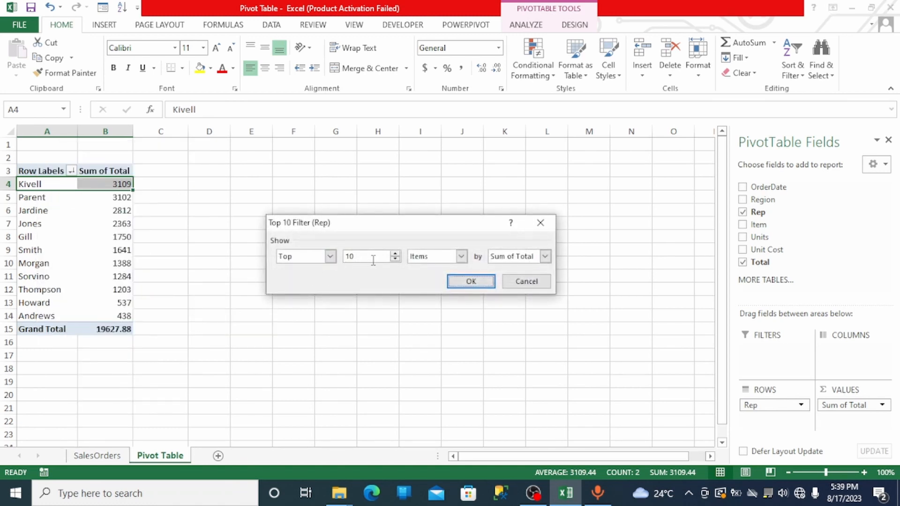
{"action": "left_click", "coordinate": [330, 256]}
{"action": "left_click", "coordinate": [330, 256]}
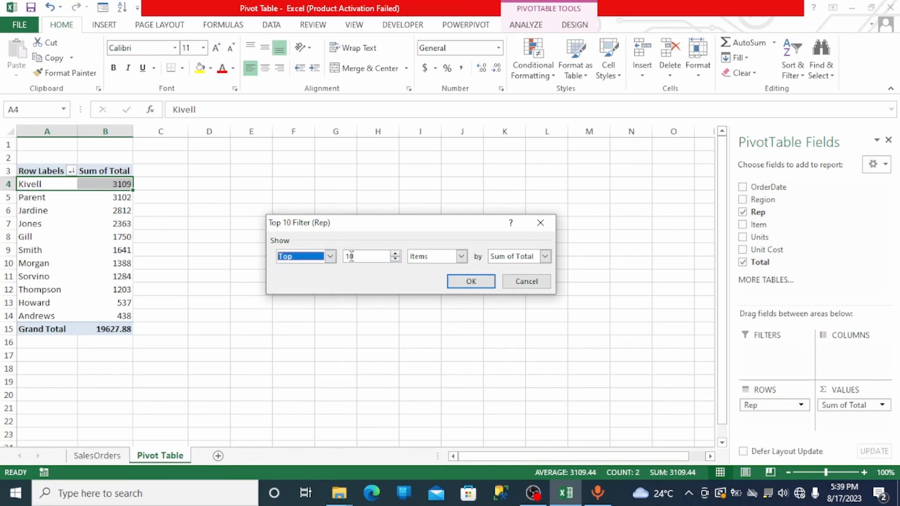
{"action": "left_click", "coordinate": [395, 261]}
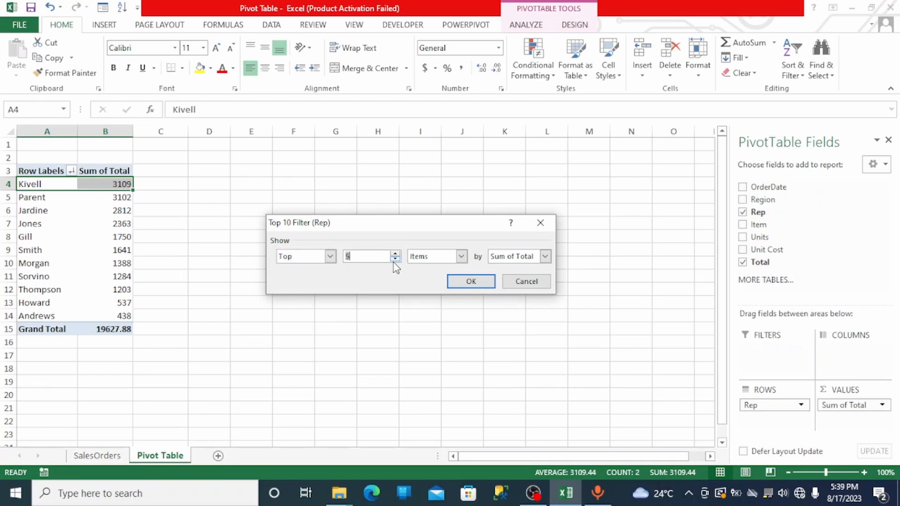
{"action": "left_click", "coordinate": [395, 259]}
{"action": "left_click", "coordinate": [395, 260]}
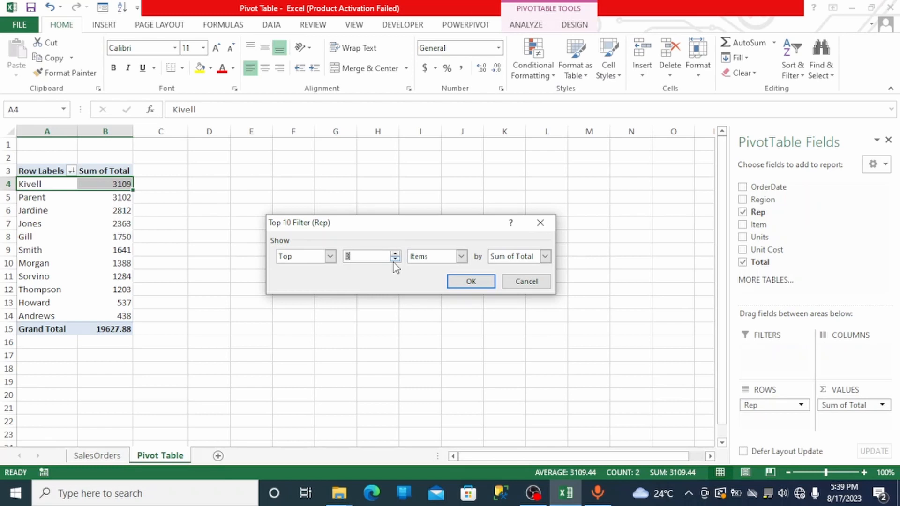
Keep the filter type as Items by Sum of Total and apply the filter to the sales reps
{"action": "left_click", "coordinate": [462, 257]}
{"action": "left_click", "coordinate": [462, 257]}
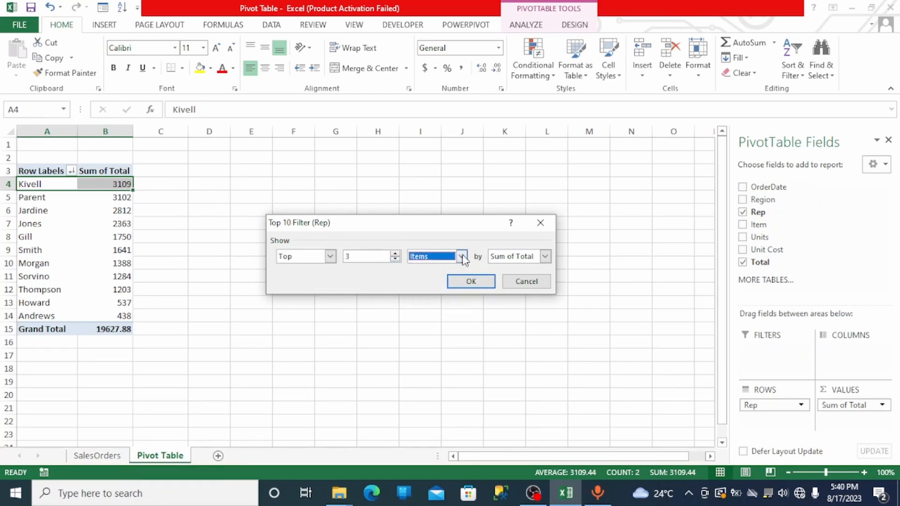
{"action": "left_click", "coordinate": [462, 257]}
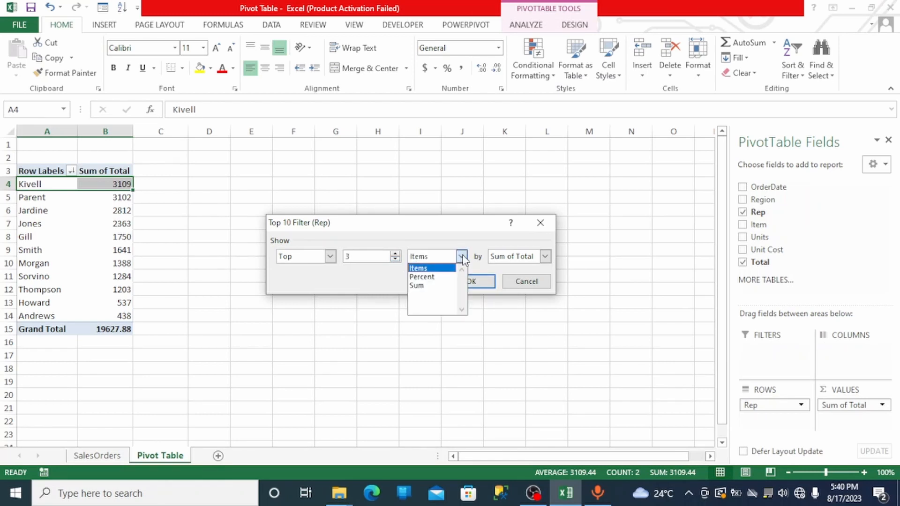
{"action": "left_click", "coordinate": [423, 286]}
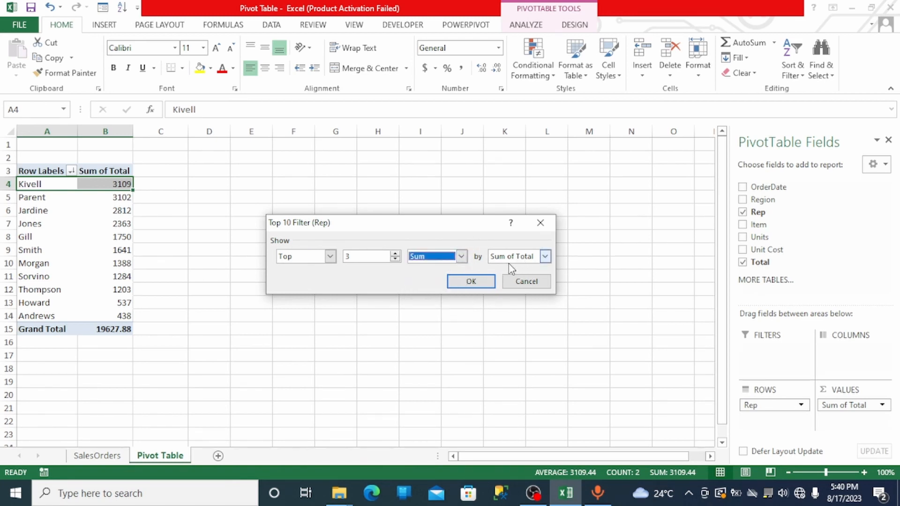
{"action": "left_click", "coordinate": [461, 257]}
{"action": "left_click", "coordinate": [444, 271]}
{"action": "left_click", "coordinate": [470, 282]}
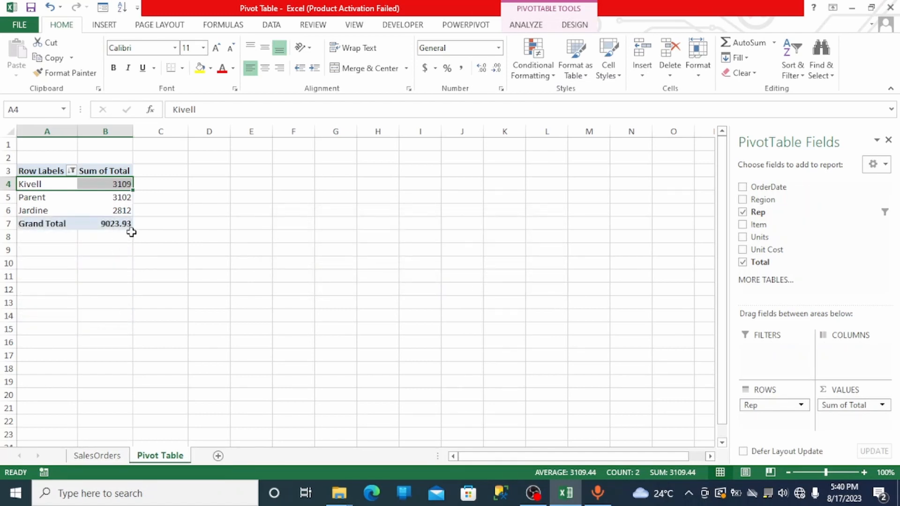